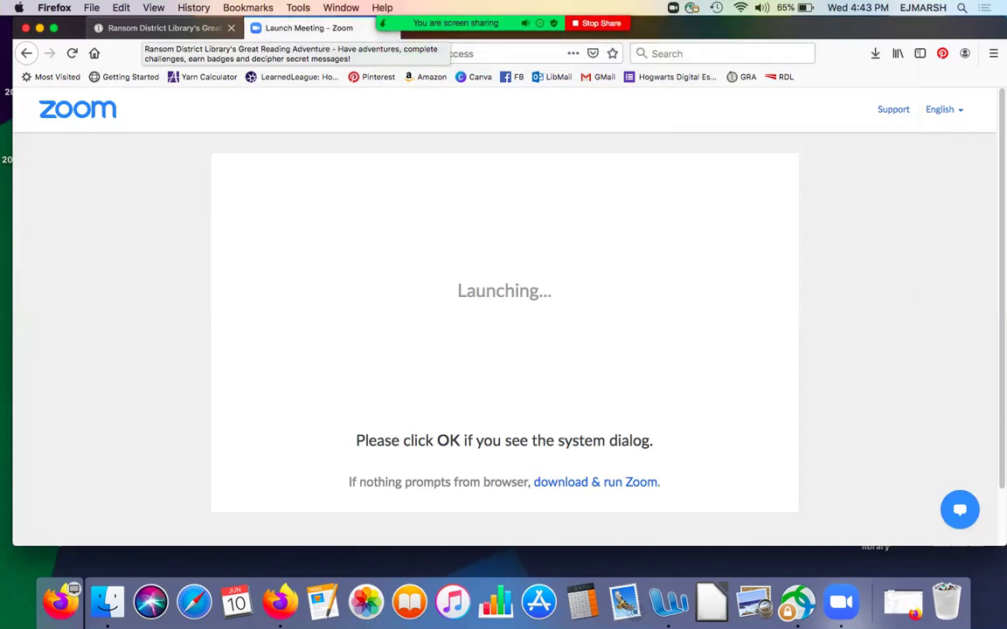
# - Switch to the Ransom District Library reading program site and view its Register and Login buttons
pyautogui.click(161, 28)
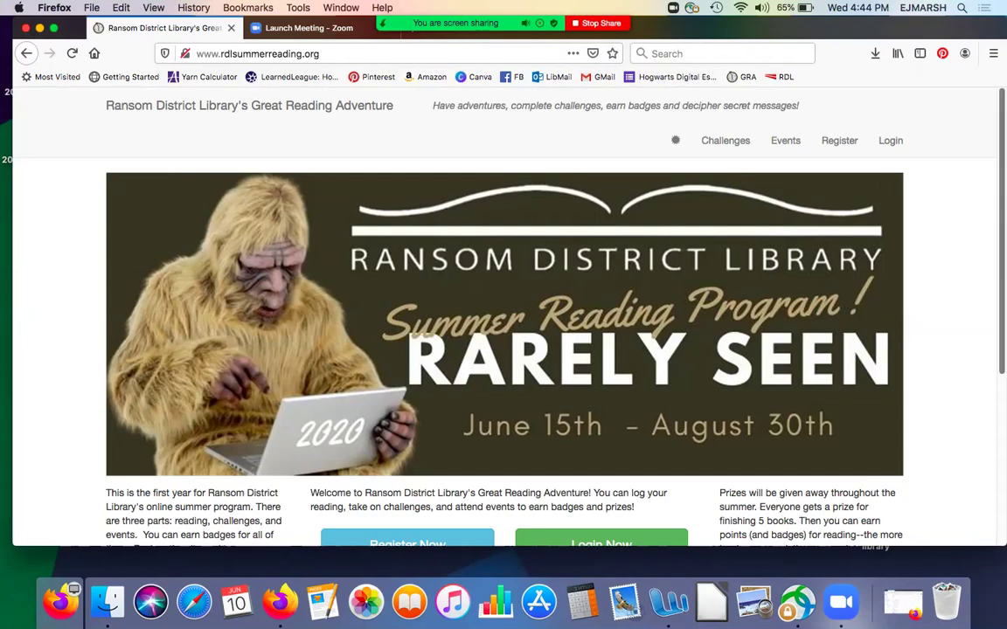
pyautogui.scroll(-2, 503, 314)
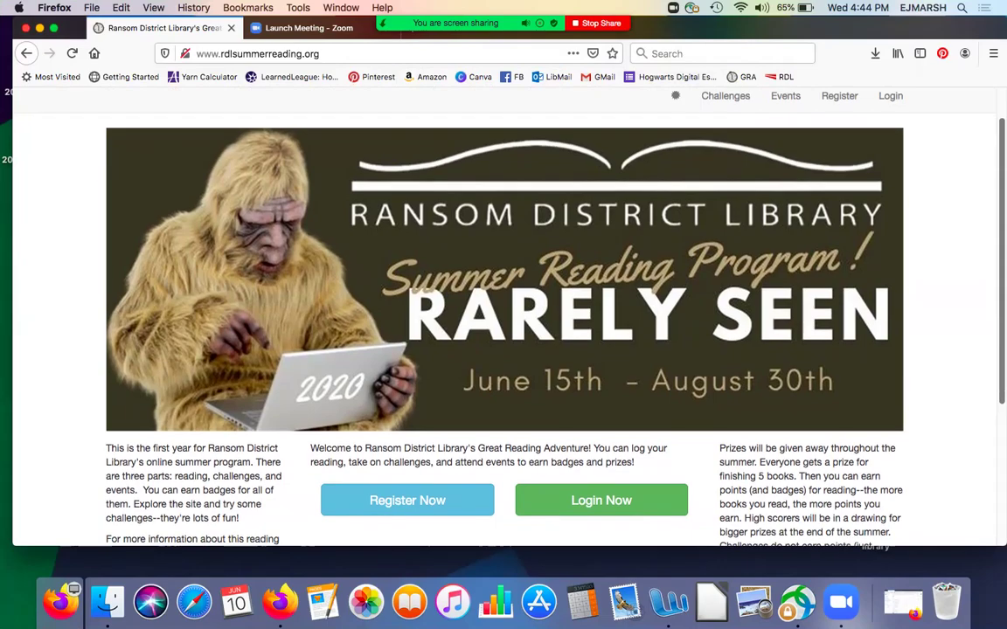
pyautogui.scroll(1, 504, 314)
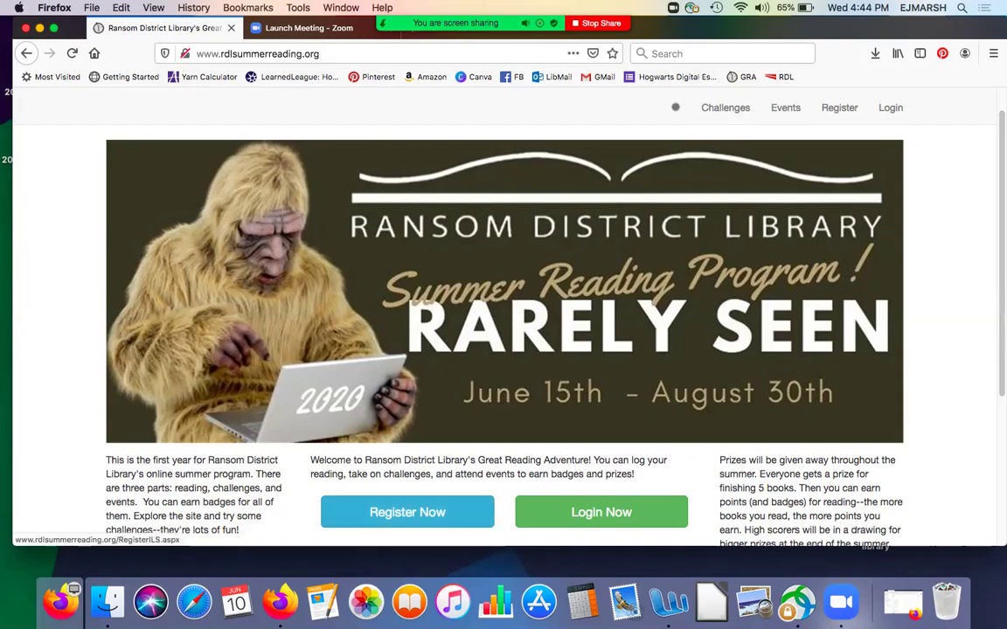
# - Start a new registration and enter an age of 24
pyautogui.click(407, 512)
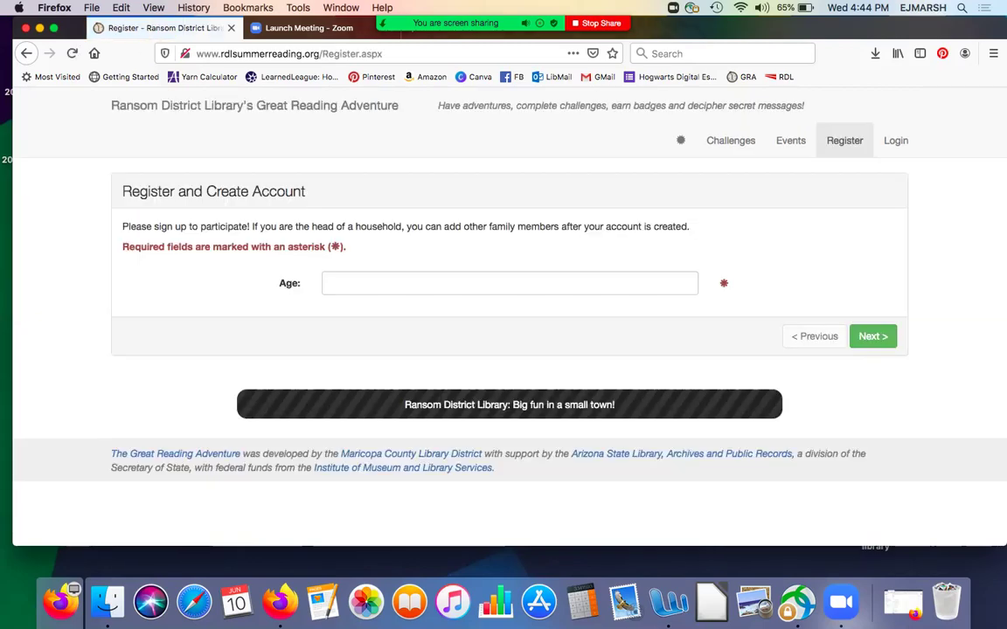
pyautogui.click(510, 283)
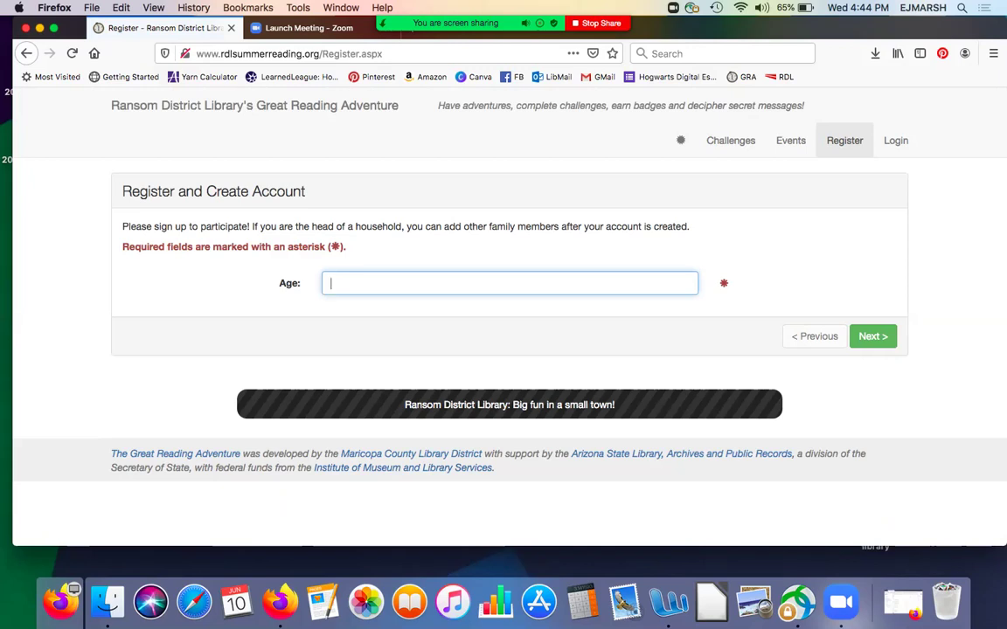
pyautogui.write('24')
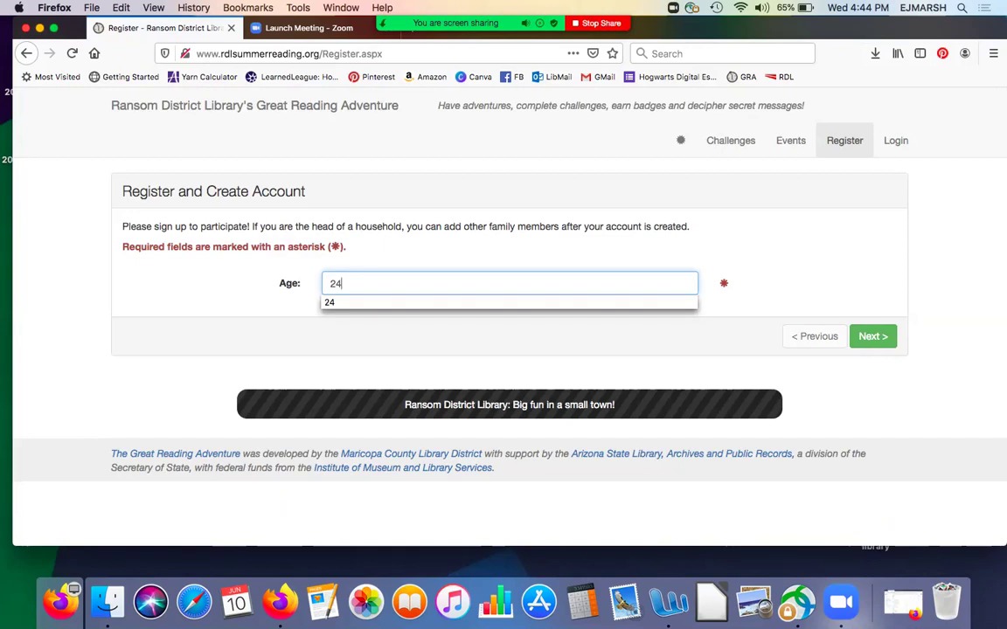
pyautogui.press('Return')
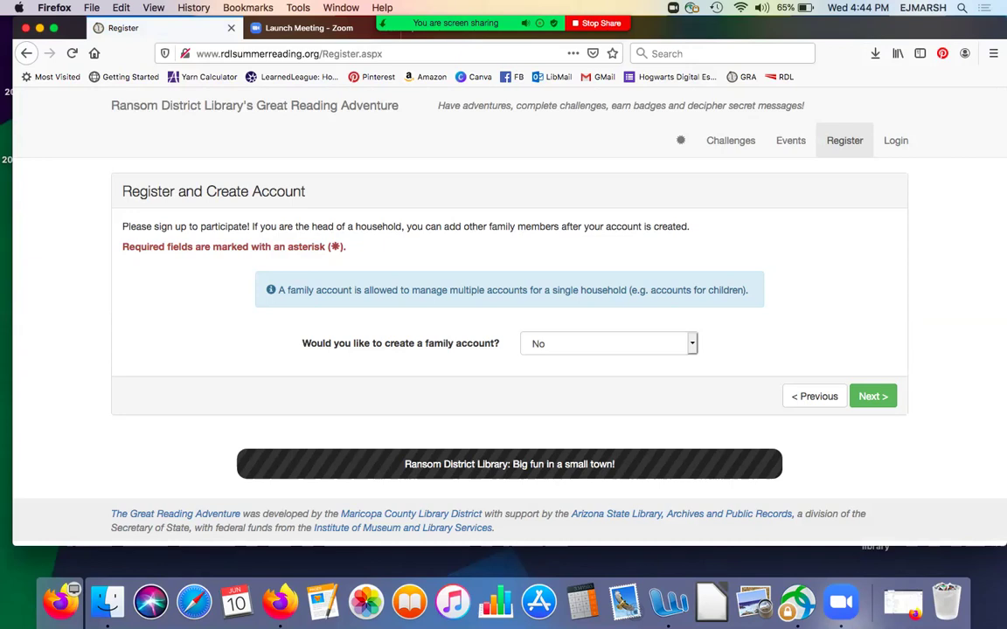
# - Choose Yes for creating a family account and continue
pyautogui.press('space')
pyautogui.press('Up')
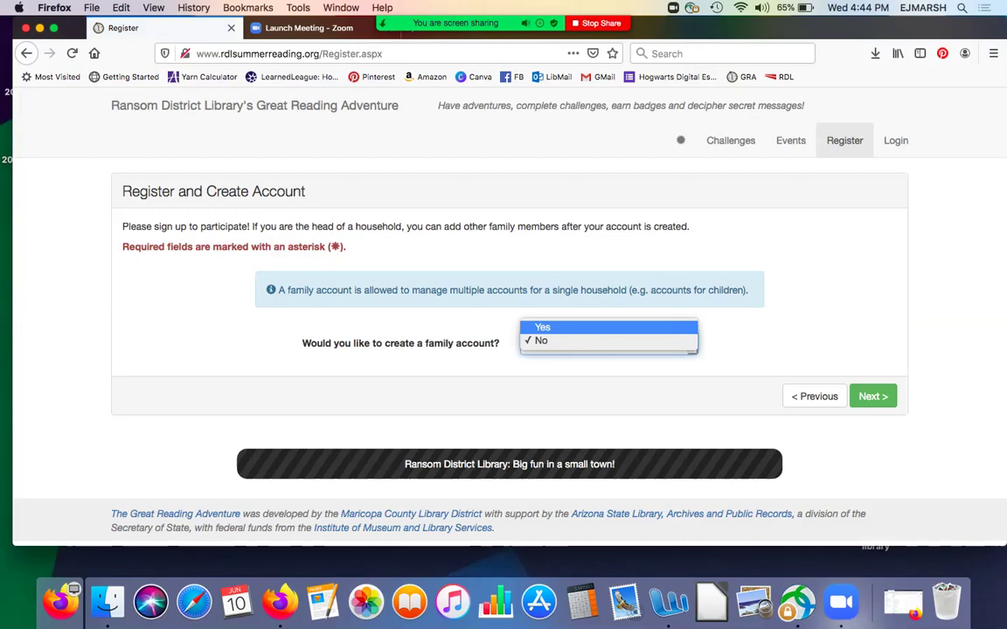
pyautogui.press('Return')
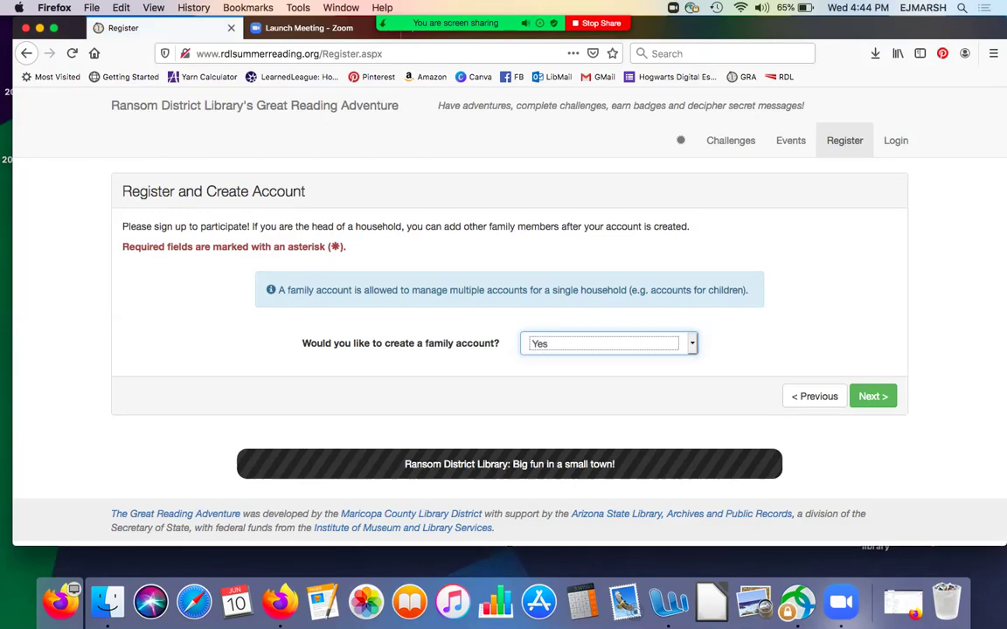
pyautogui.press('Tab')
pyautogui.press('Return')
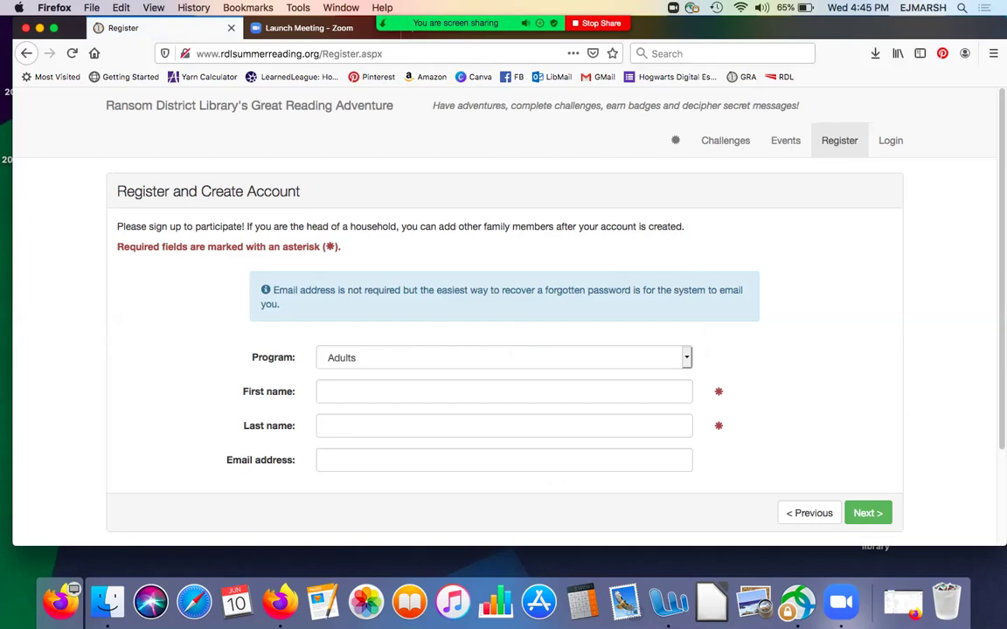
# - Enter the parent's first name, last name and e-mail address, then submit
pyautogui.scroll(-3, 503, 315)
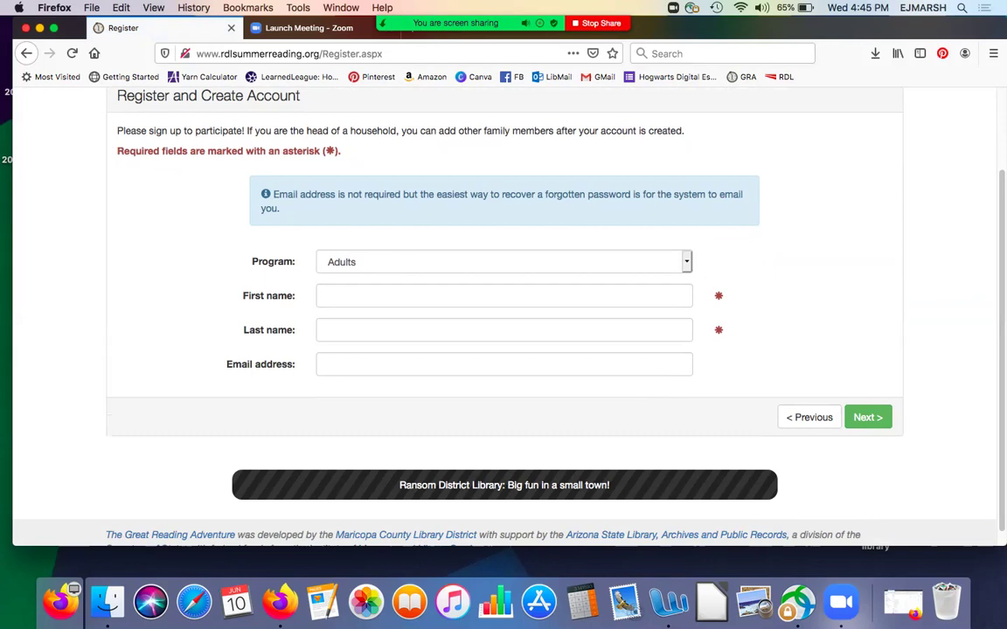
pyautogui.click(503, 295)
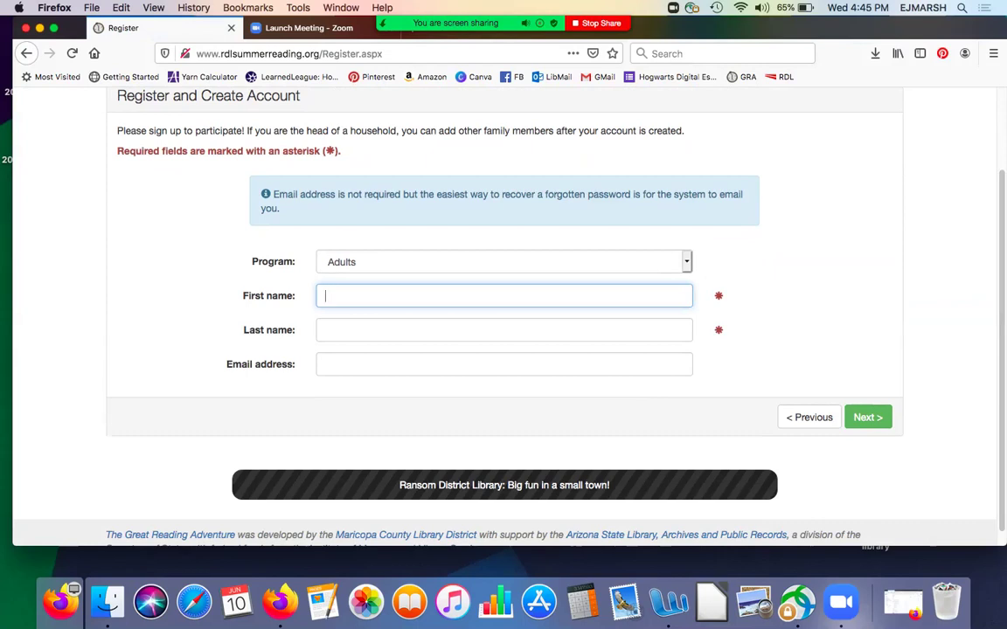
pyautogui.press('Tab')
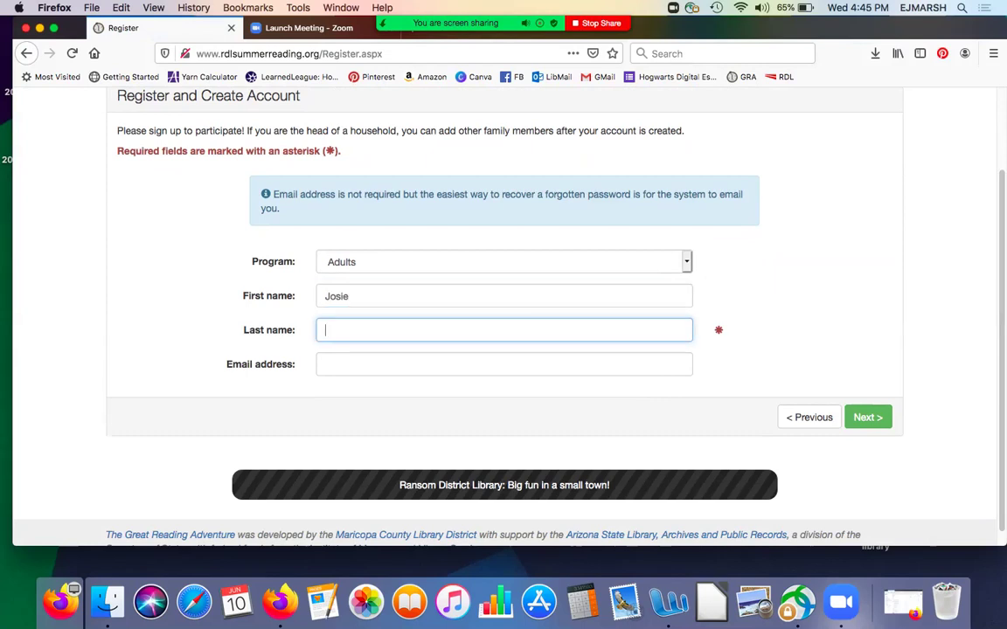
pyautogui.press('Tab')
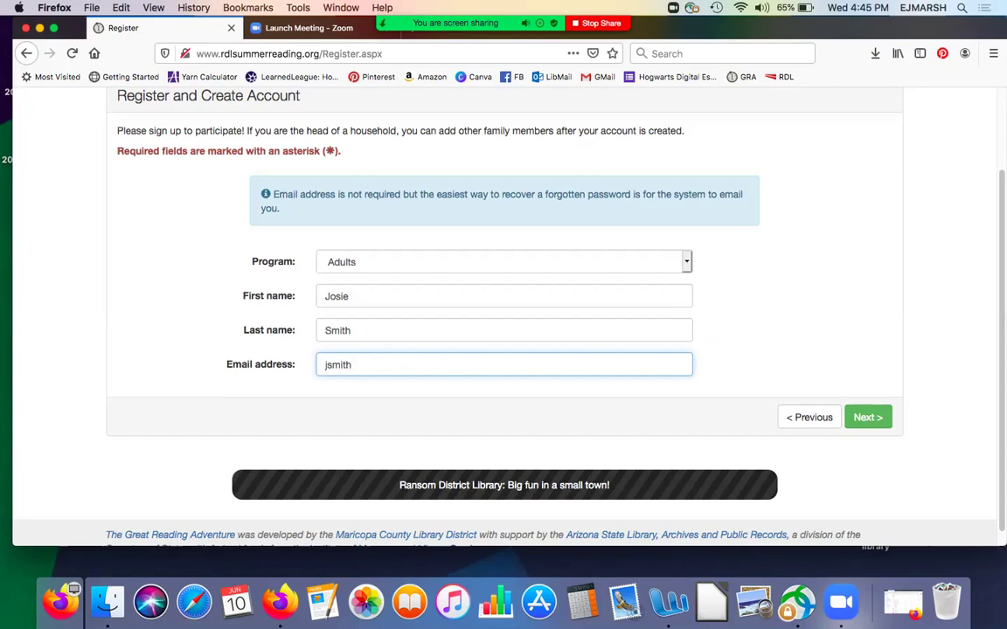
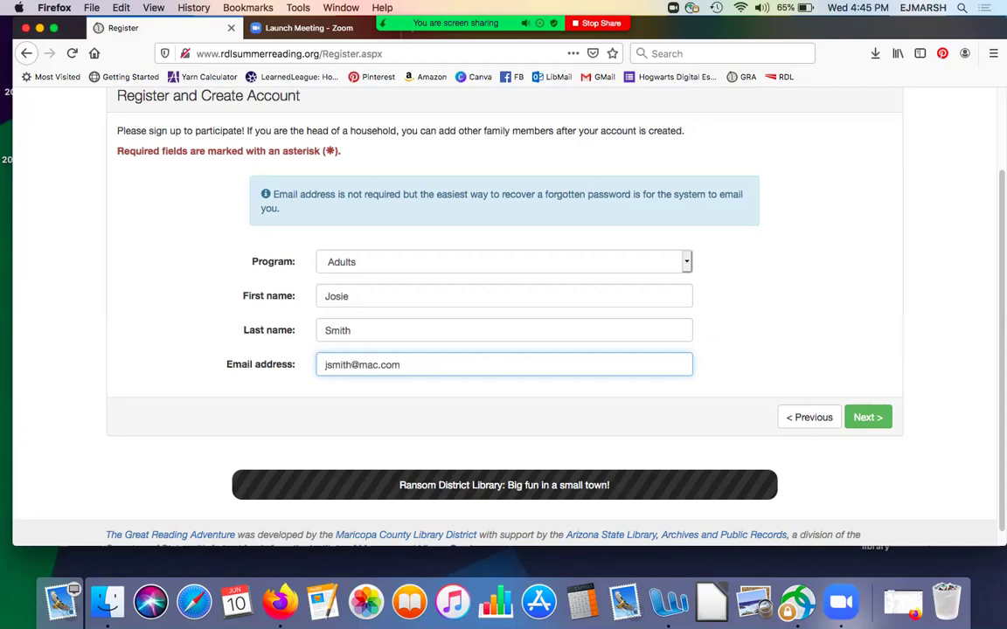
pyautogui.press('Return')
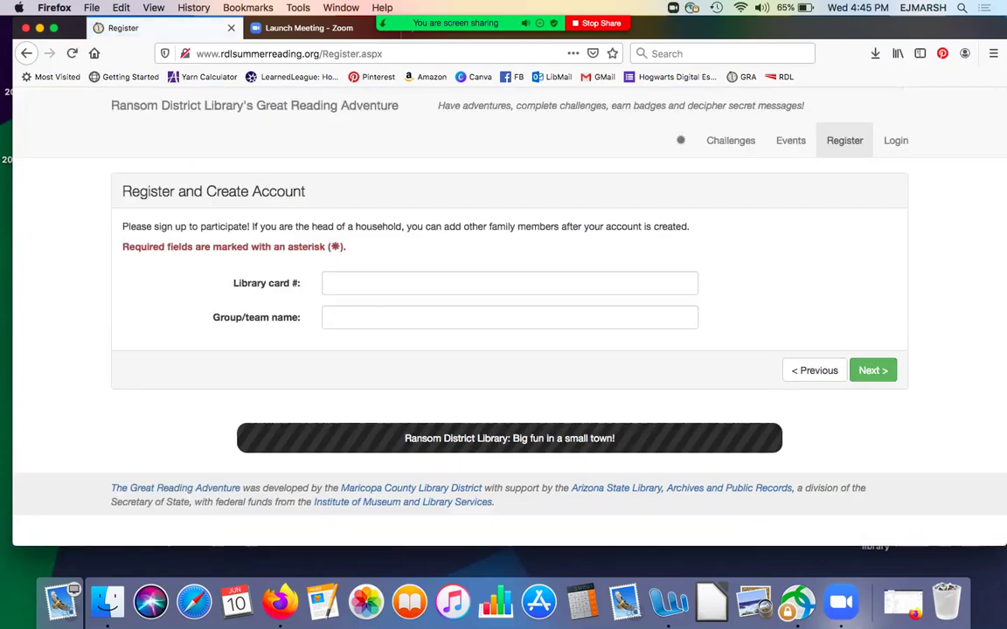
# - Enter the library card number and team name 'Screaming Eagles', then submit
pyautogui.click(510, 282)
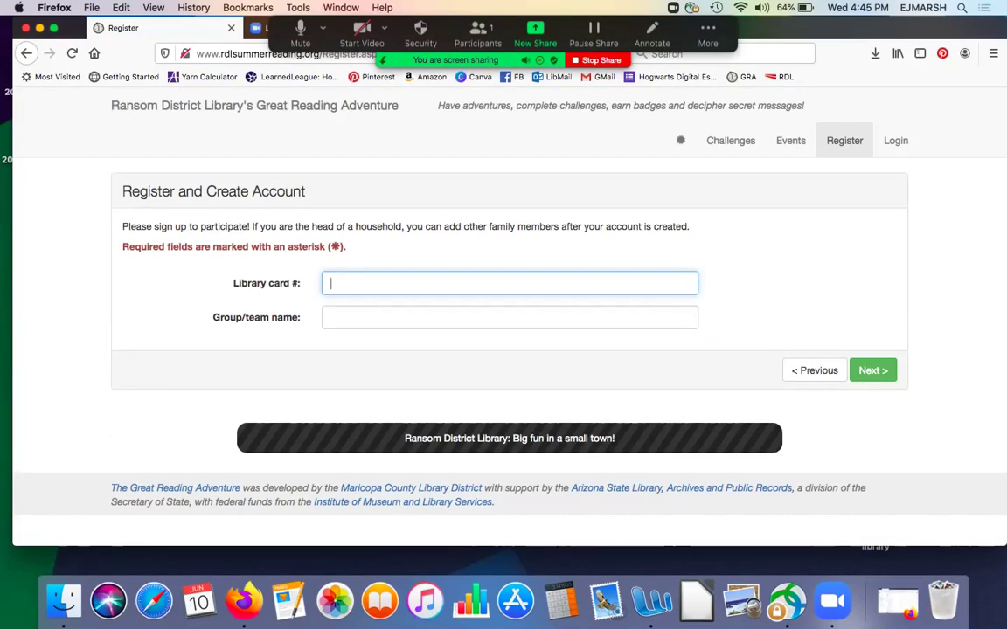
pyautogui.write('1999999')
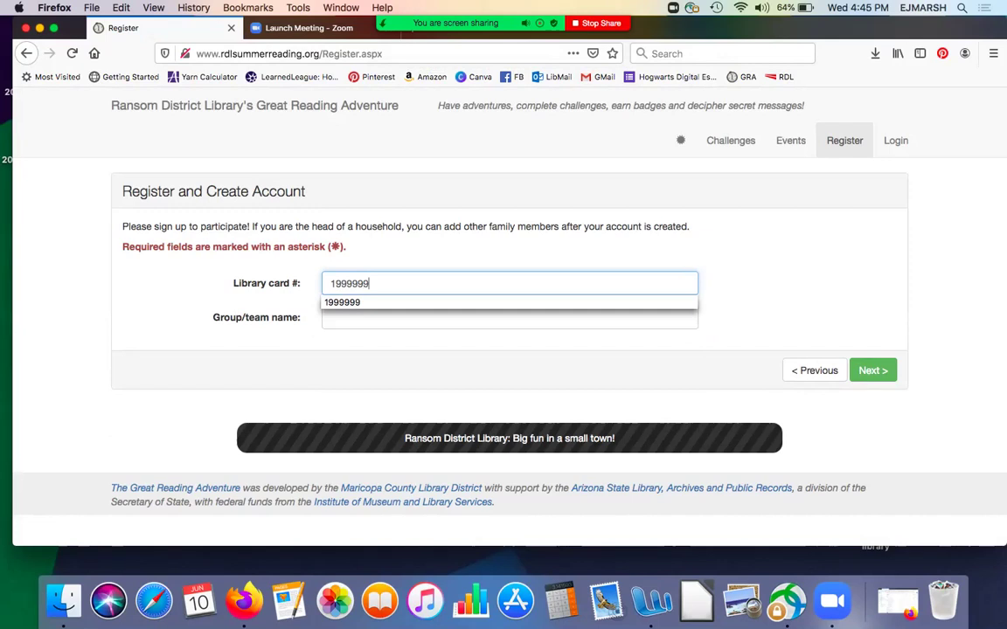
pyautogui.press('Escape')
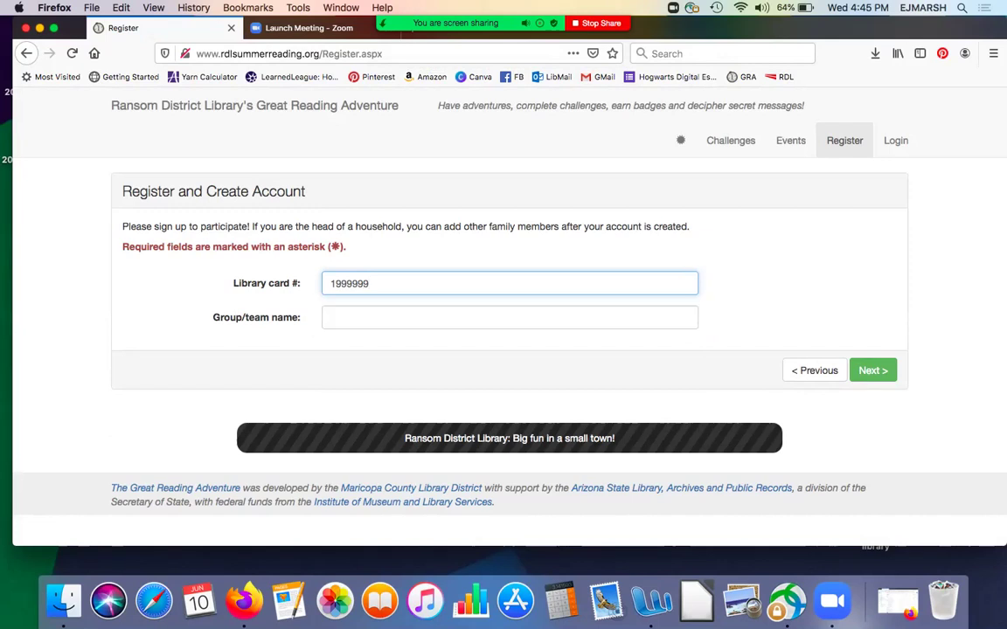
pyautogui.press('Tab')
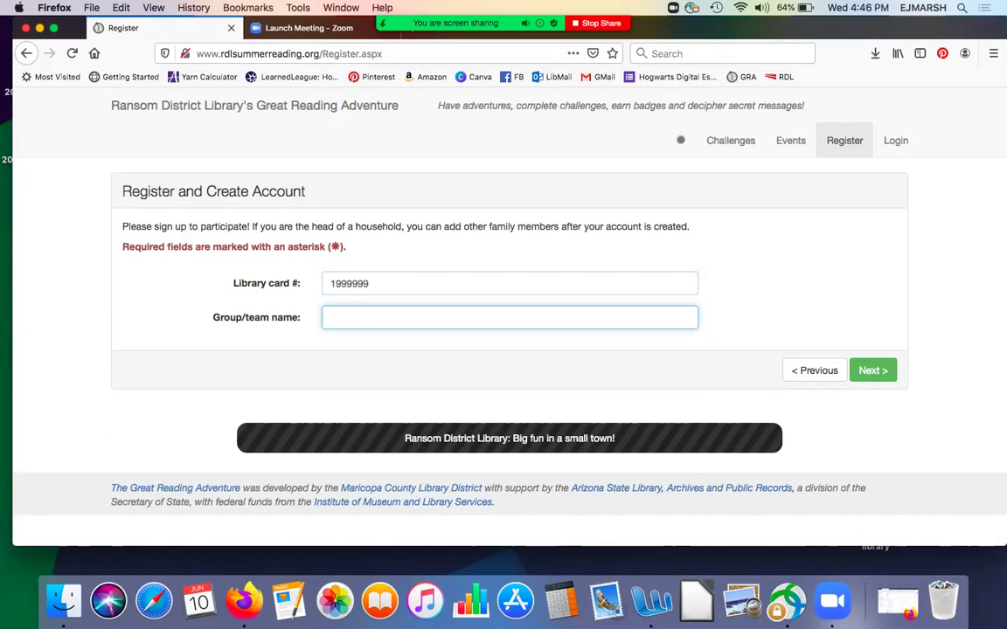
pyautogui.write('Scr')
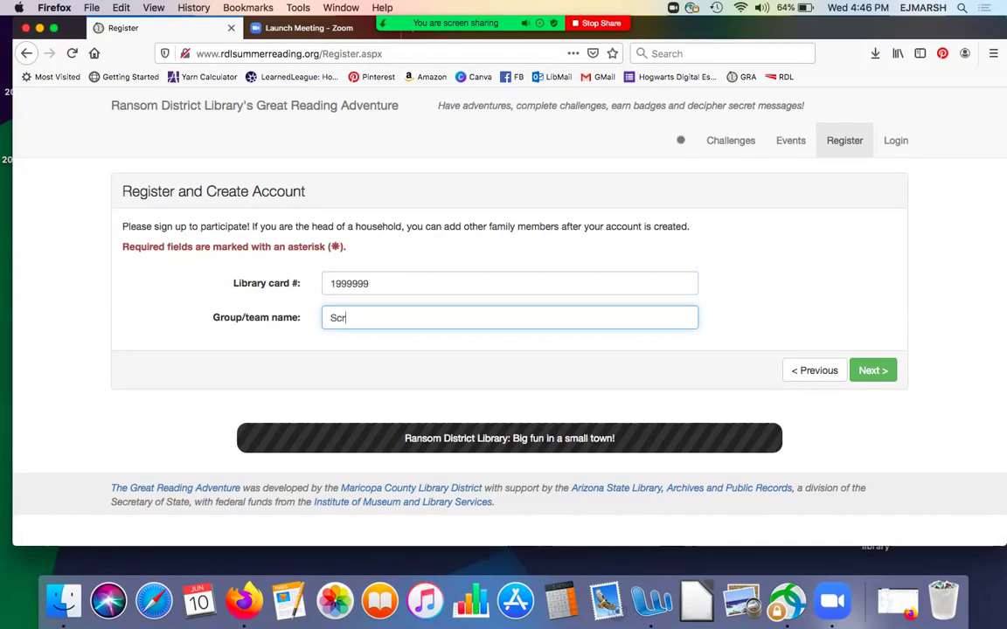
pyautogui.write('eaming Eagles')
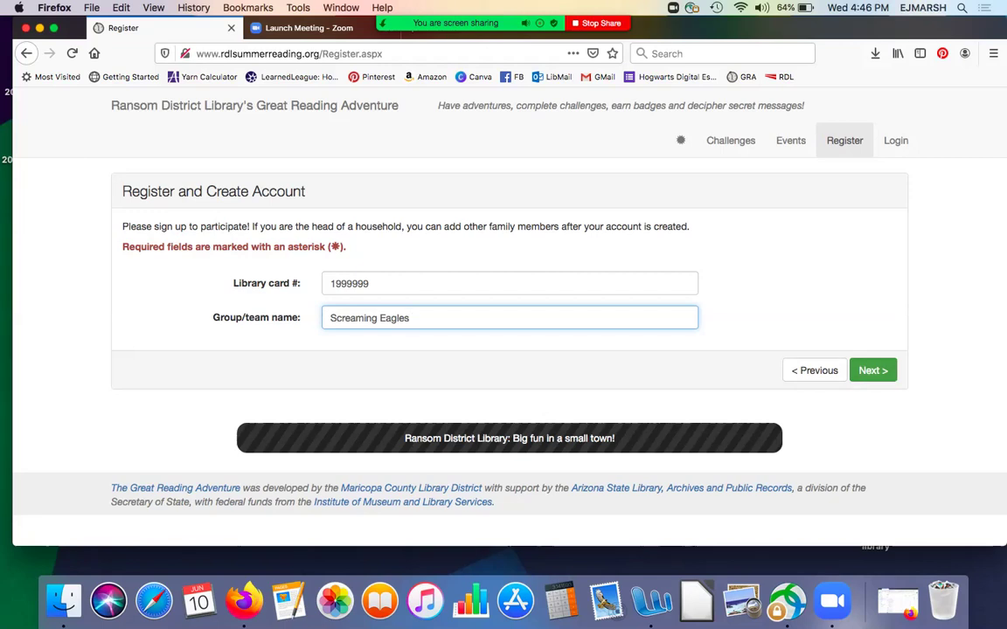
pyautogui.press('Return')
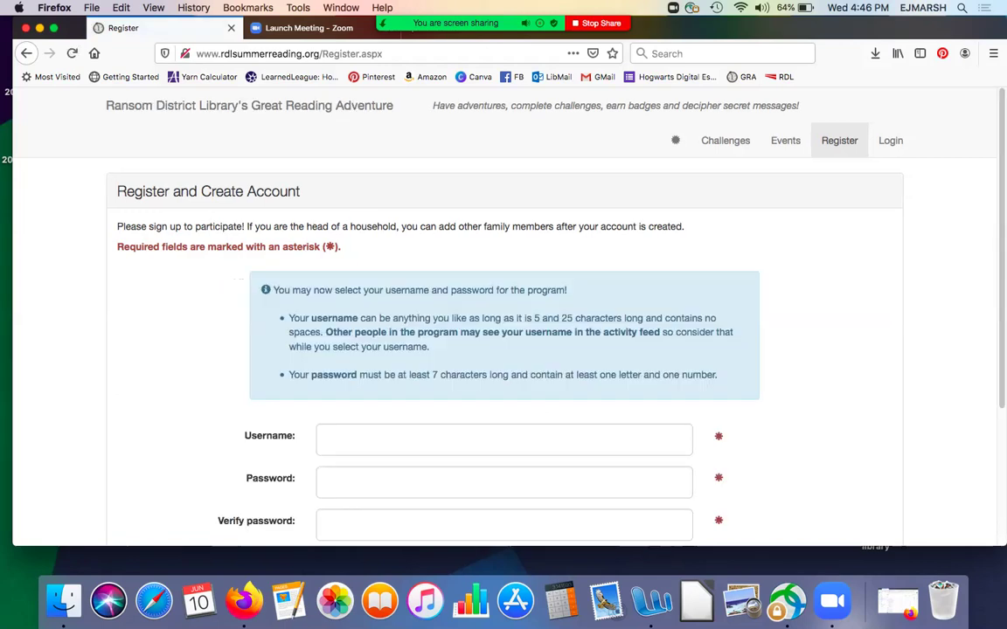
# - Enter the parent's username, password and password confirmation, then submit the registration
pyautogui.scroll(-5, 504, 349)
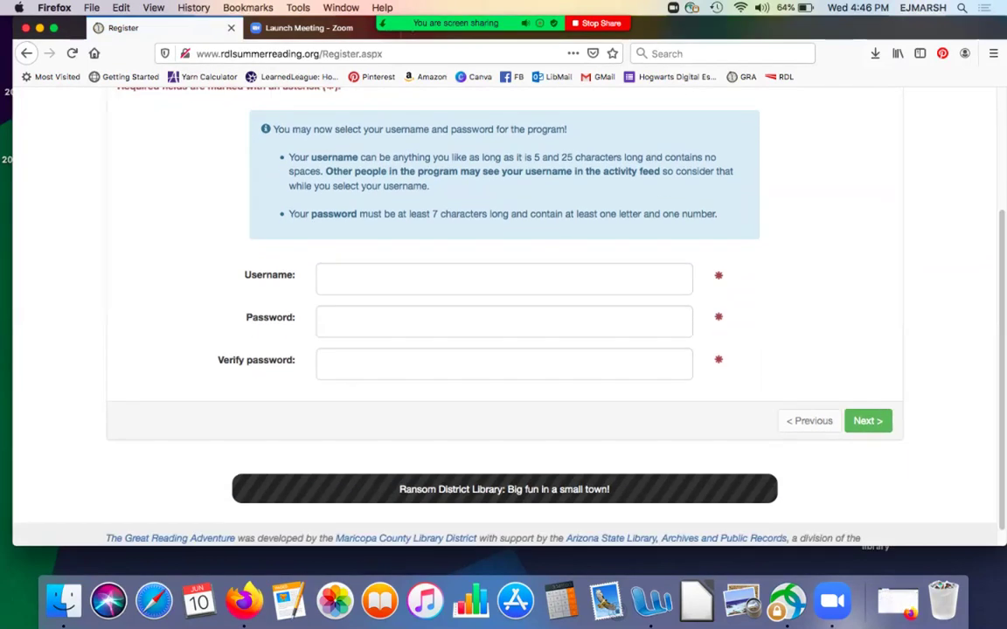
pyautogui.click(328, 279)
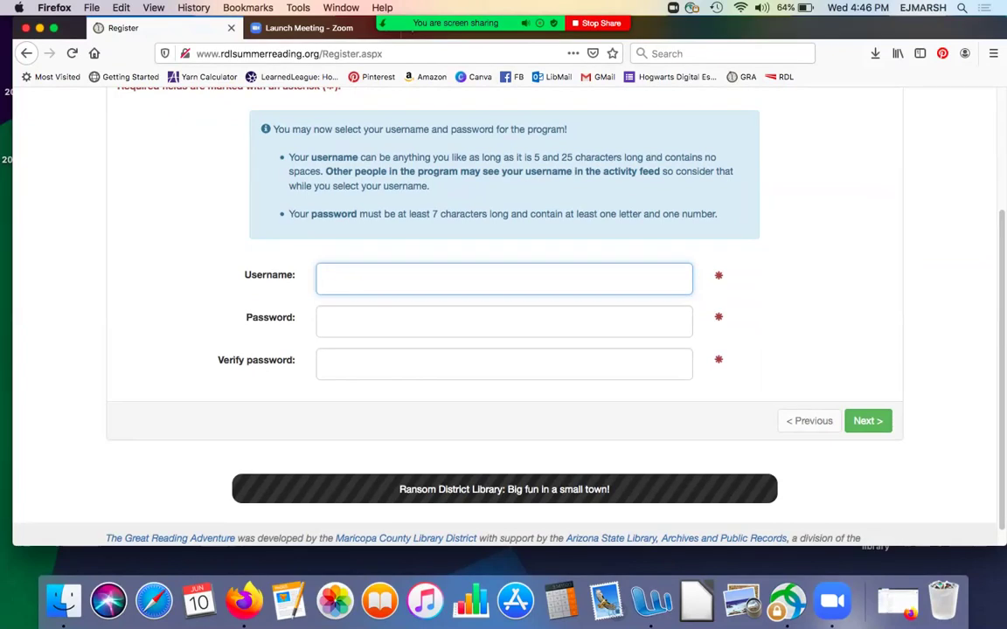
pyautogui.write('e')
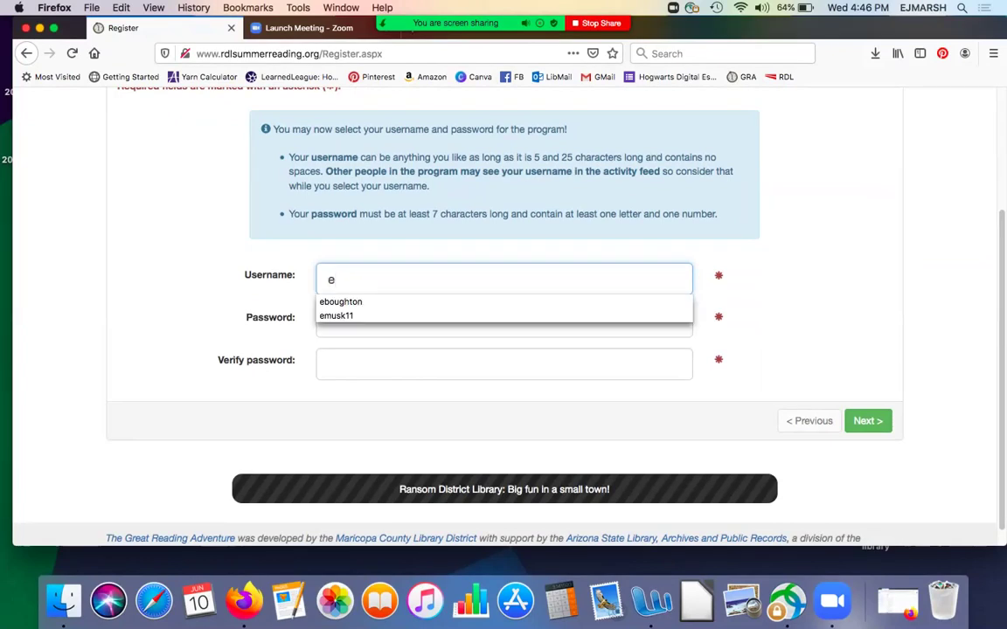
pyautogui.write('aglemama')
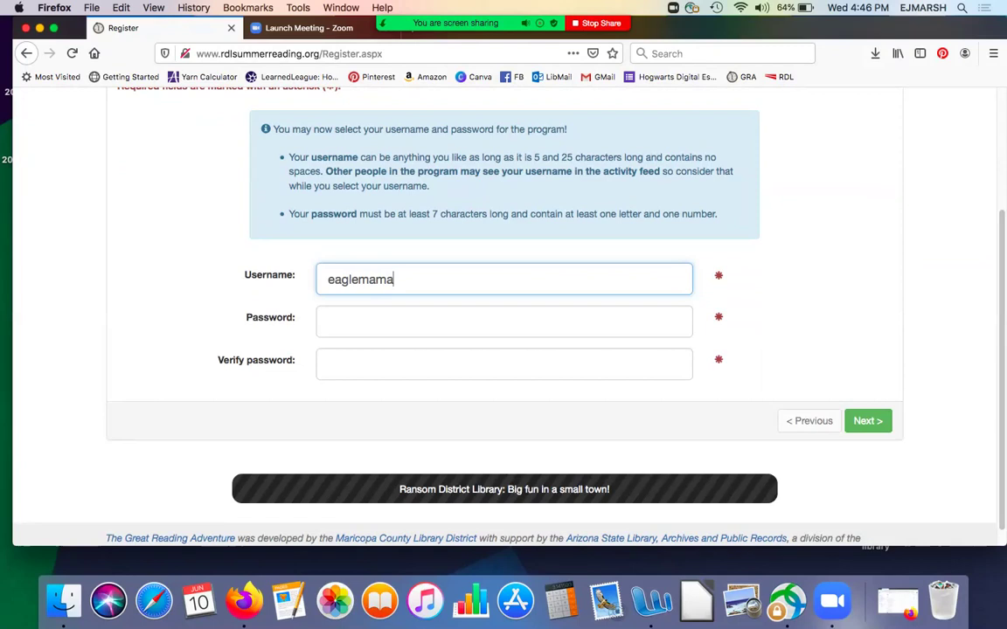
pyautogui.write('24')
pyautogui.press('Tab')
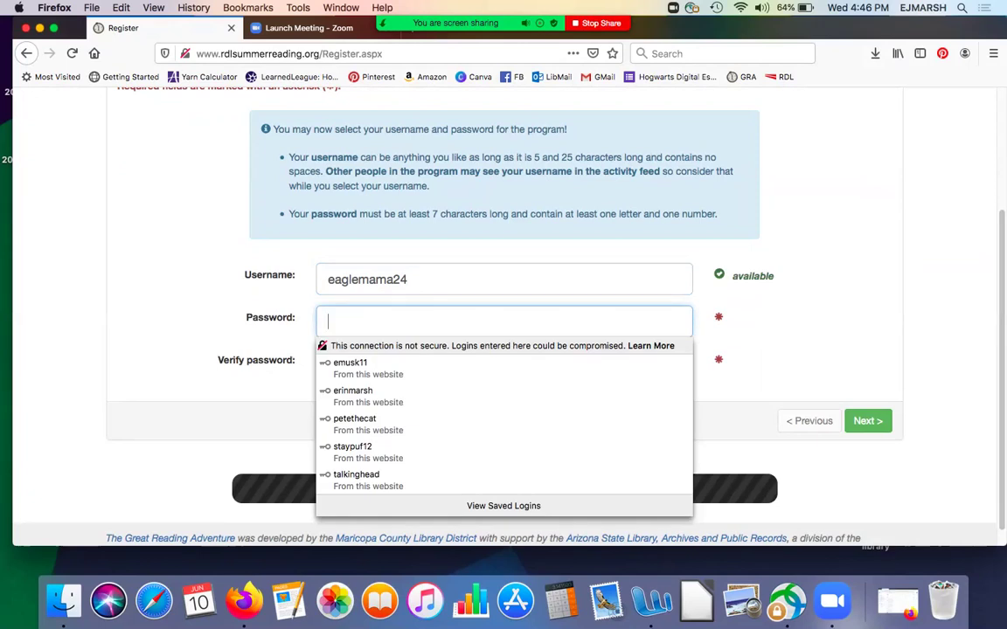
pyautogui.write('••••••')
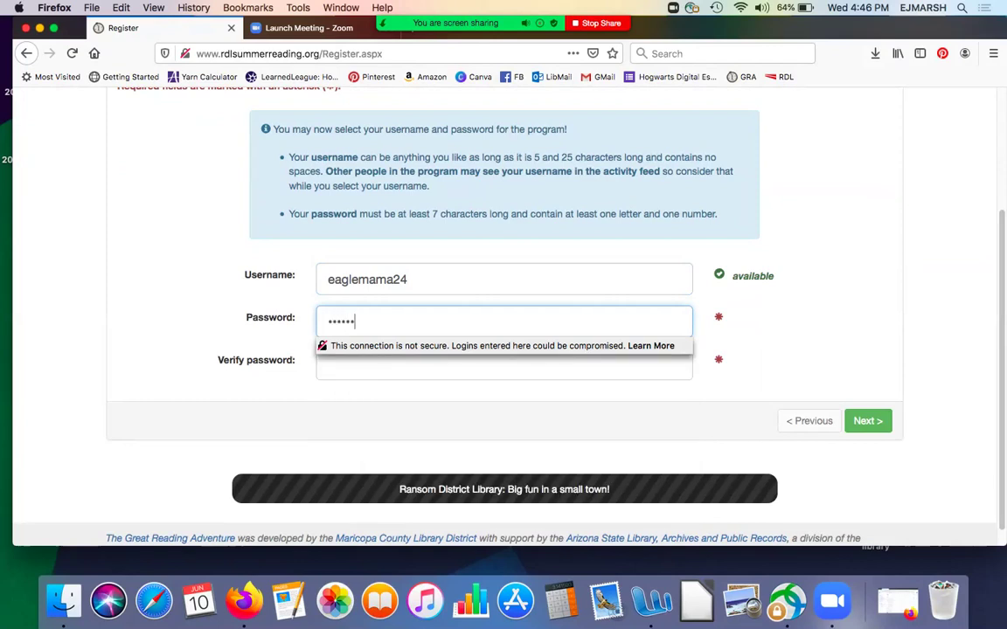
pyautogui.write('•••••')
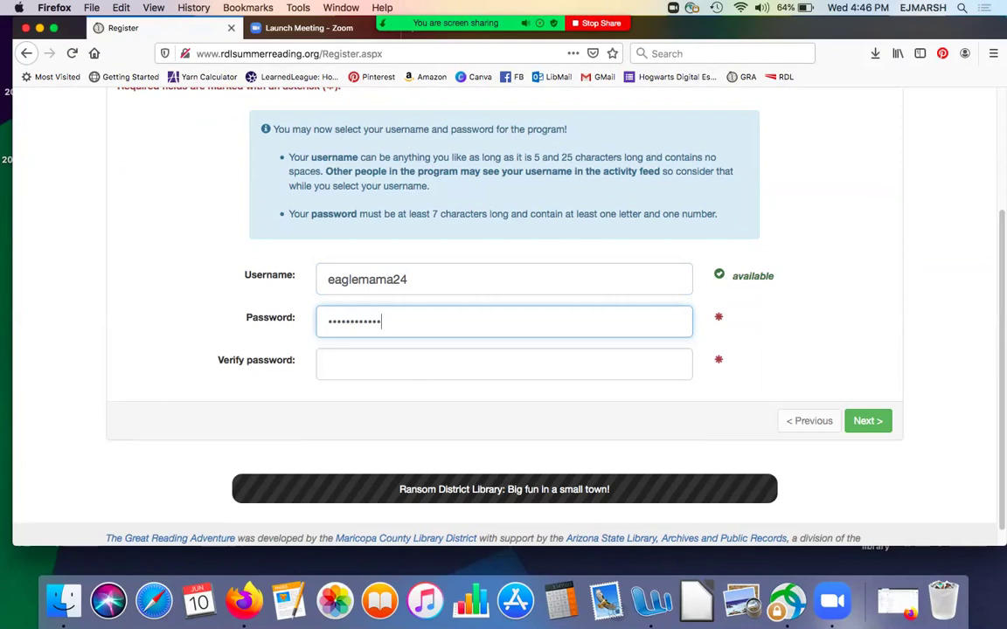
pyautogui.press('Tab')
pyautogui.write('••••••••••••')
pyautogui.press('Return')
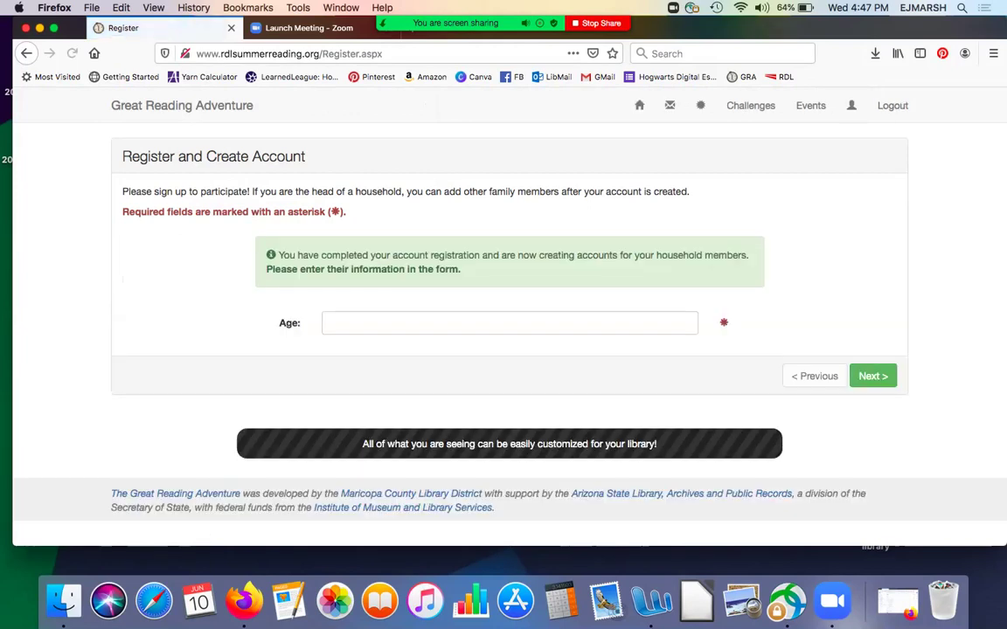
# - Enter the child's age of 6 and first name, then continue
pyautogui.click(510, 322)
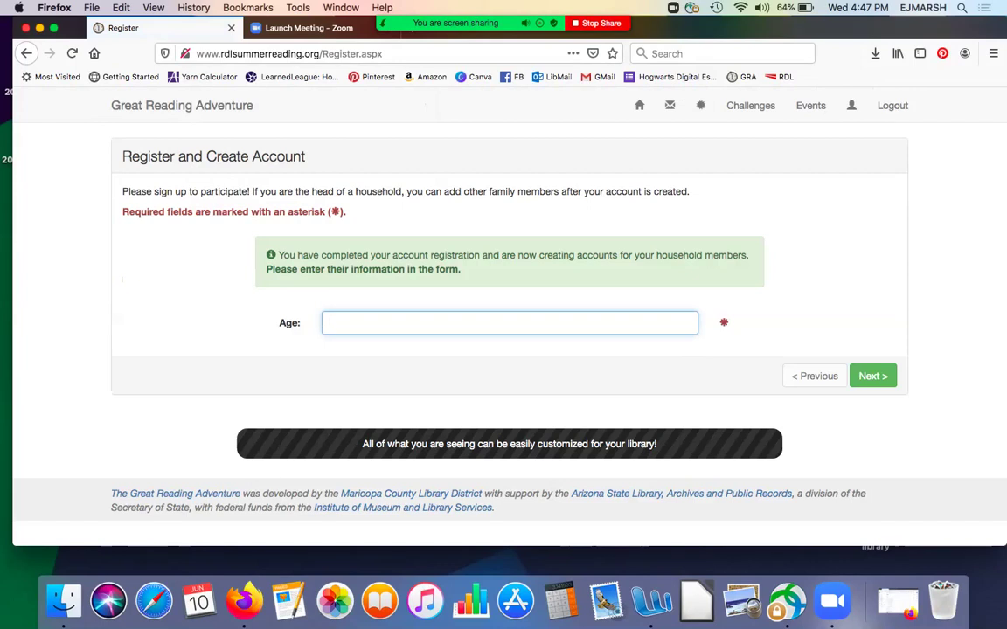
pyautogui.write('6')
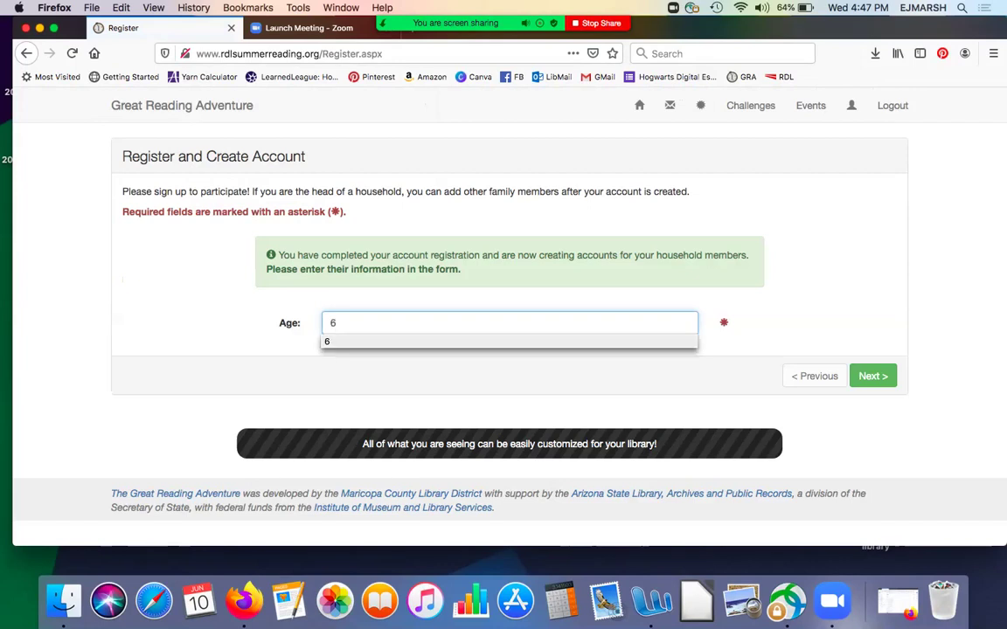
pyautogui.press('Return')
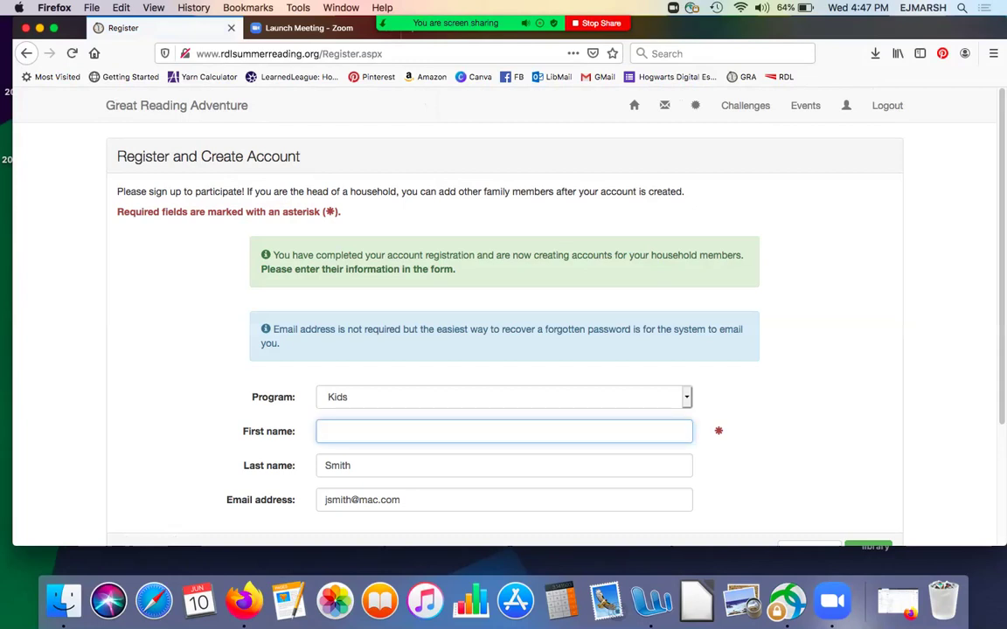
pyautogui.write('Shirley')
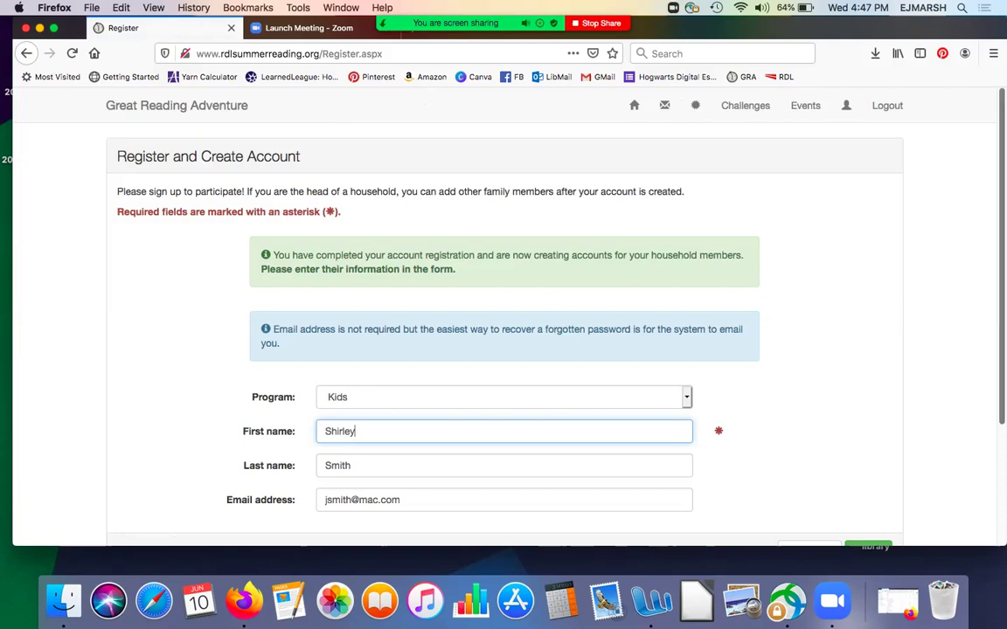
pyautogui.scroll(-3, 503, 350)
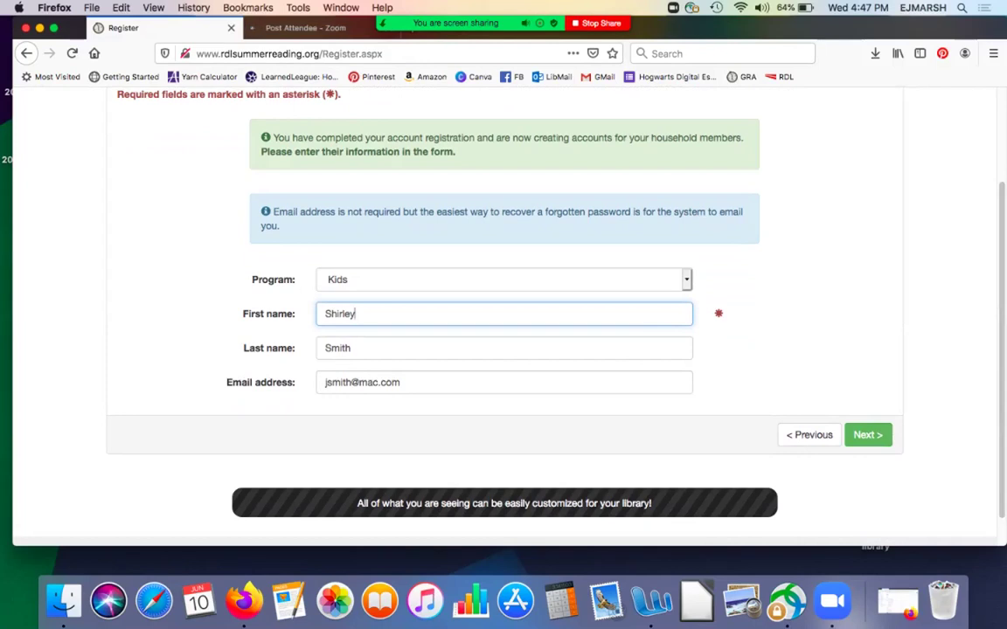
pyautogui.click(401, 382)
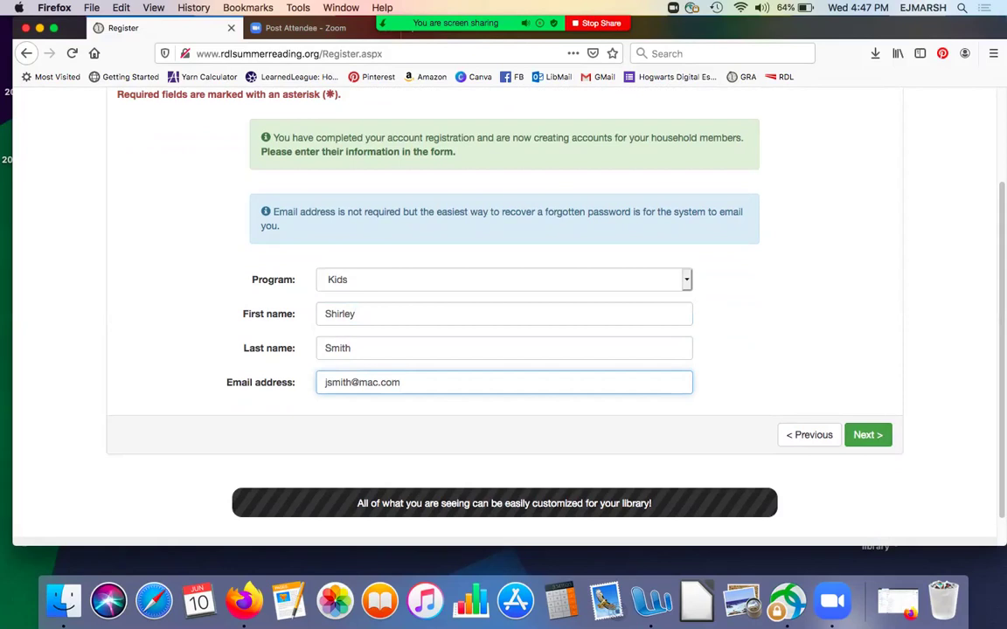
pyautogui.click(868, 434)
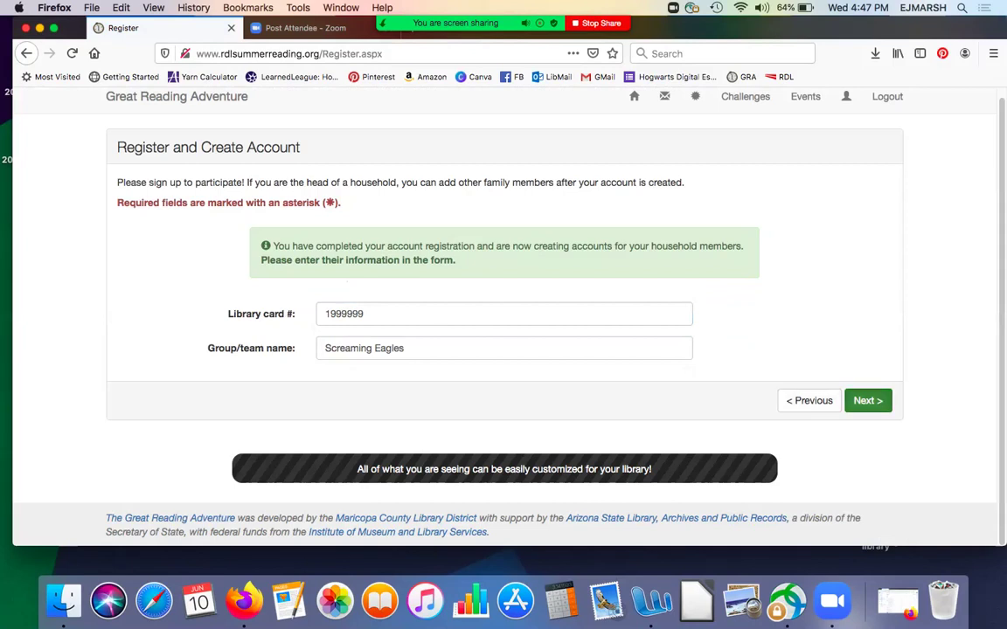
# - Advance past the library card step to the username and password form
pyautogui.click(868, 400)
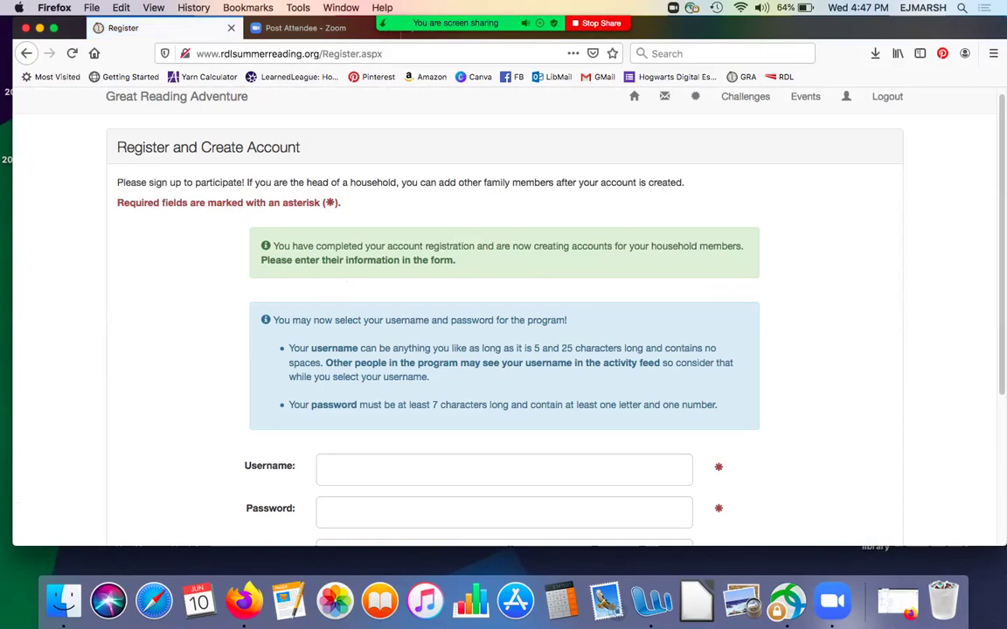
pyautogui.scroll(-4, 503, 332)
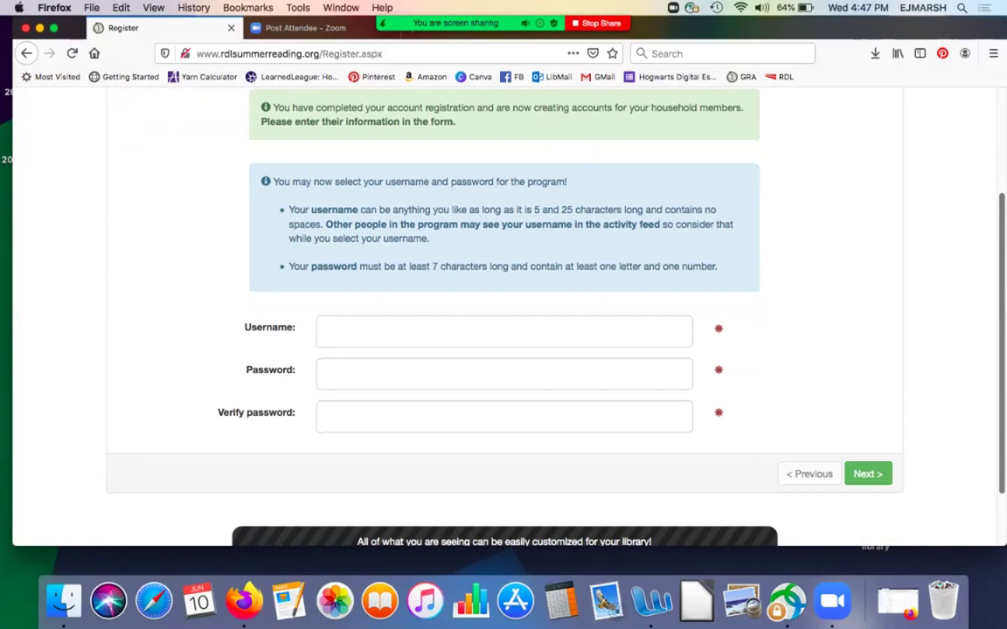
pyautogui.scroll(4, 503, 332)
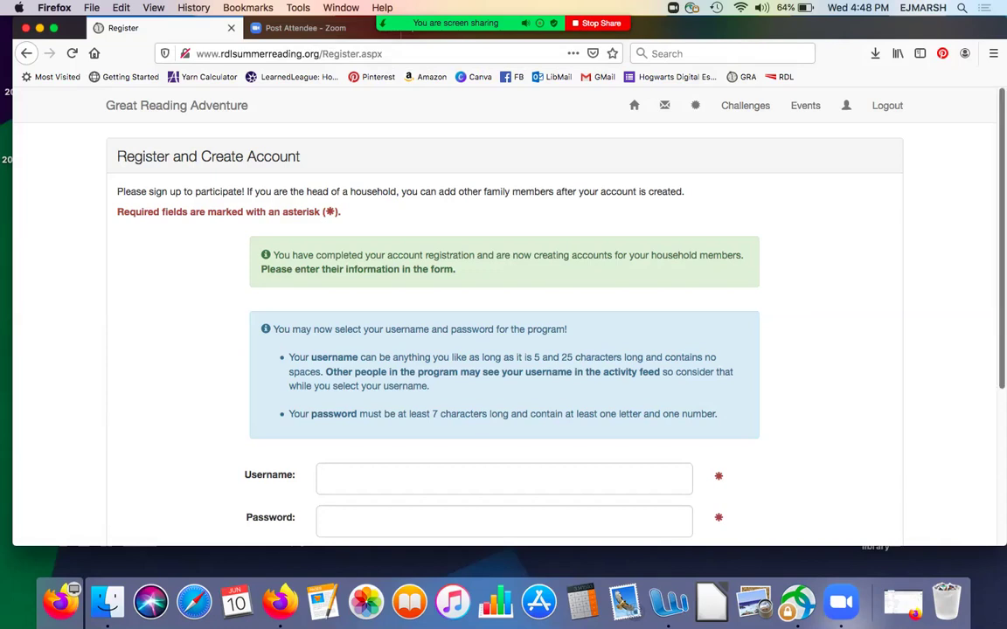
pyautogui.scroll(-3, 504, 315)
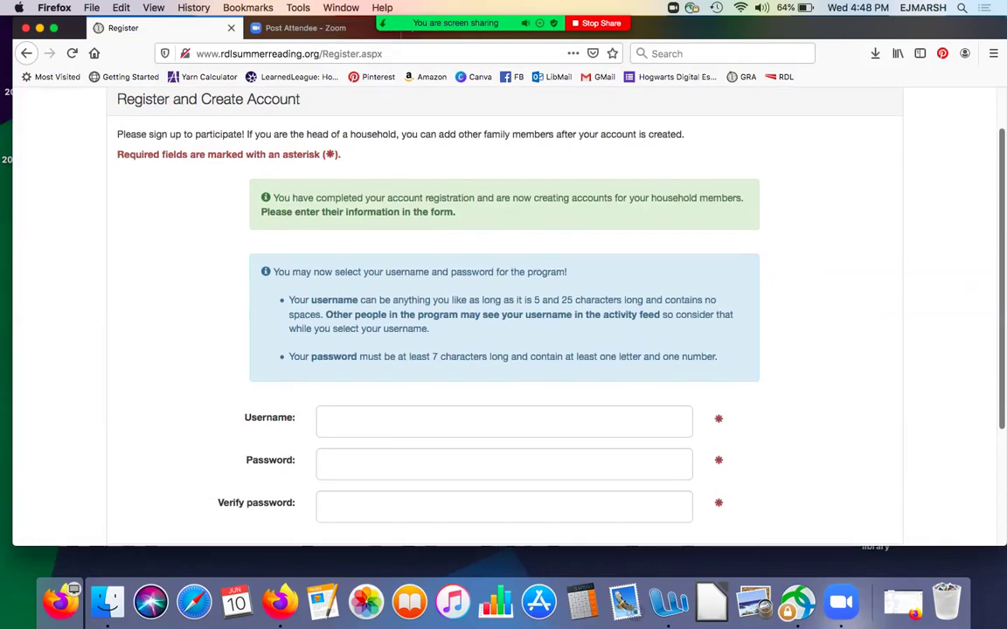
pyautogui.scroll(-1, 503, 315)
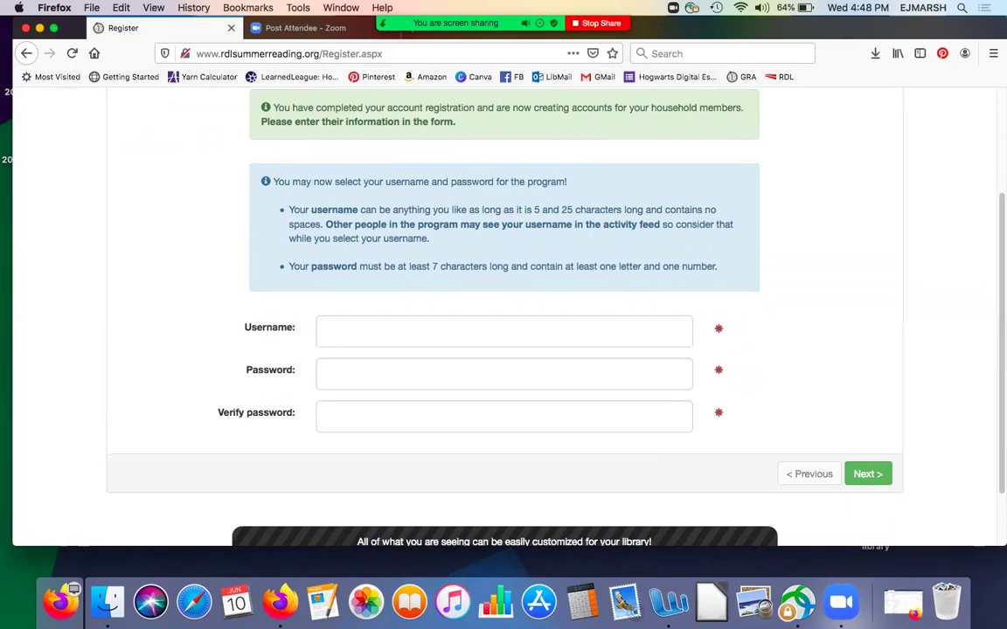
# - Enter the child's username, password and confirmation, then submit the registration
pyautogui.click(503, 332)
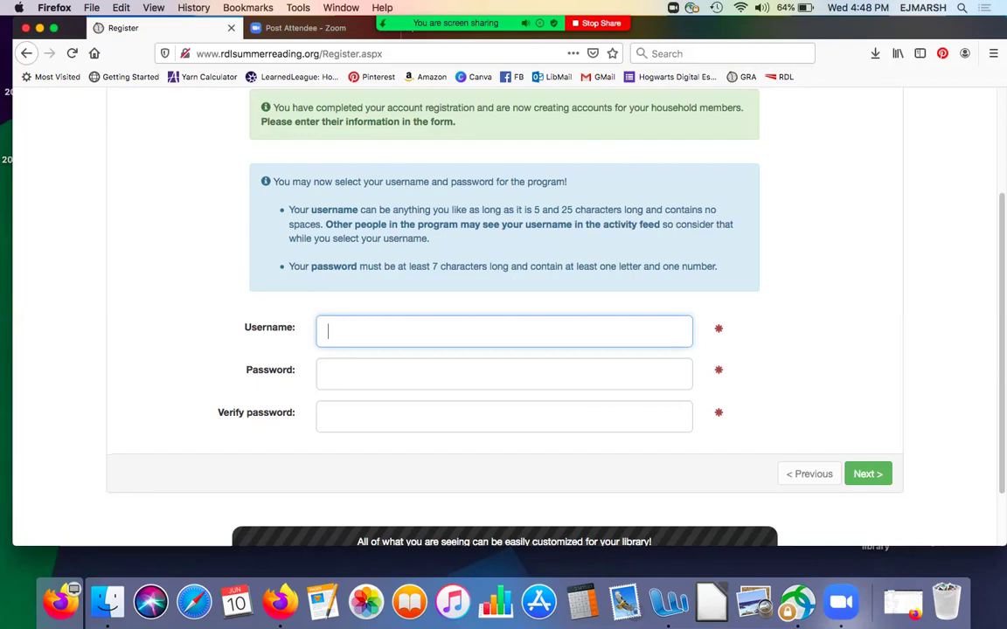
pyautogui.write('bubb')
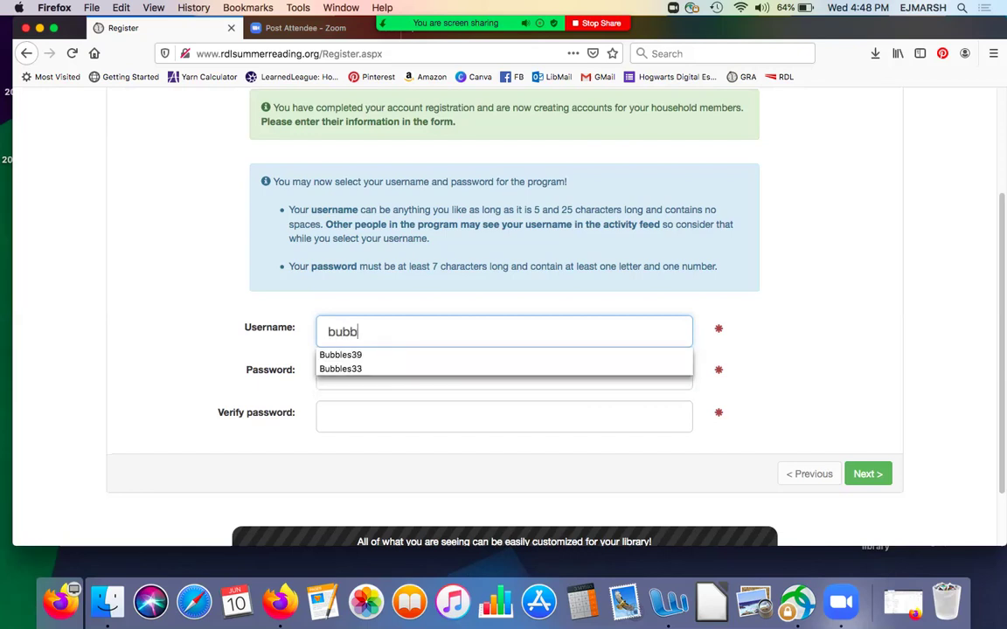
pyautogui.write('les222')
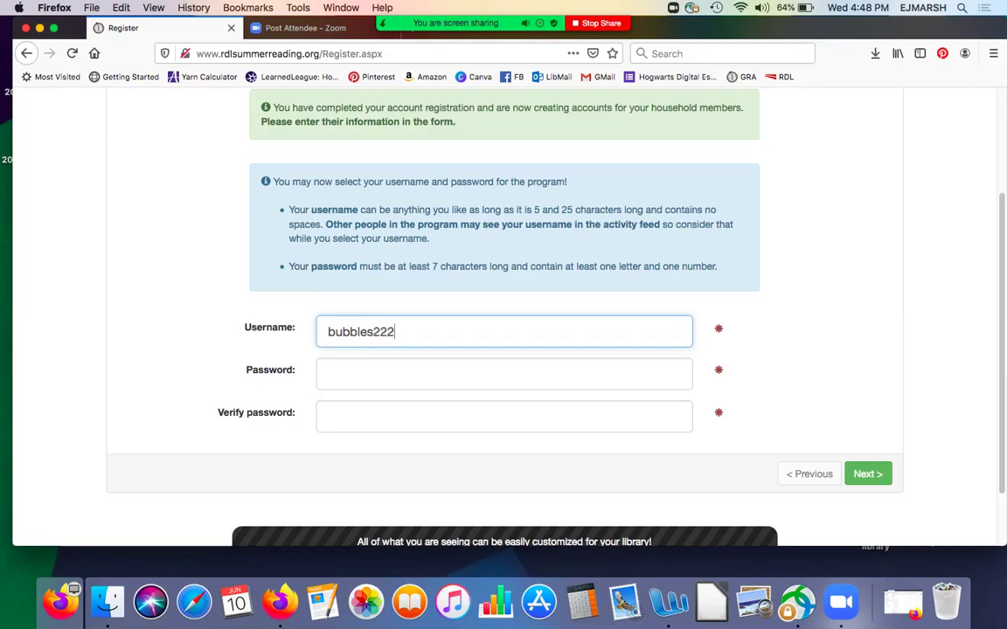
pyautogui.click(504, 375)
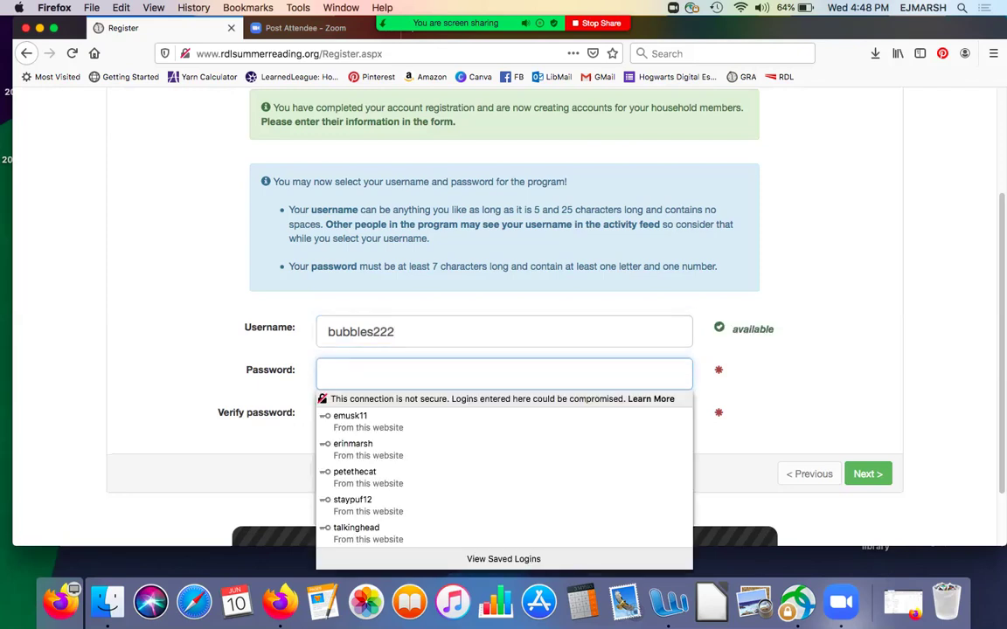
pyautogui.write('********')
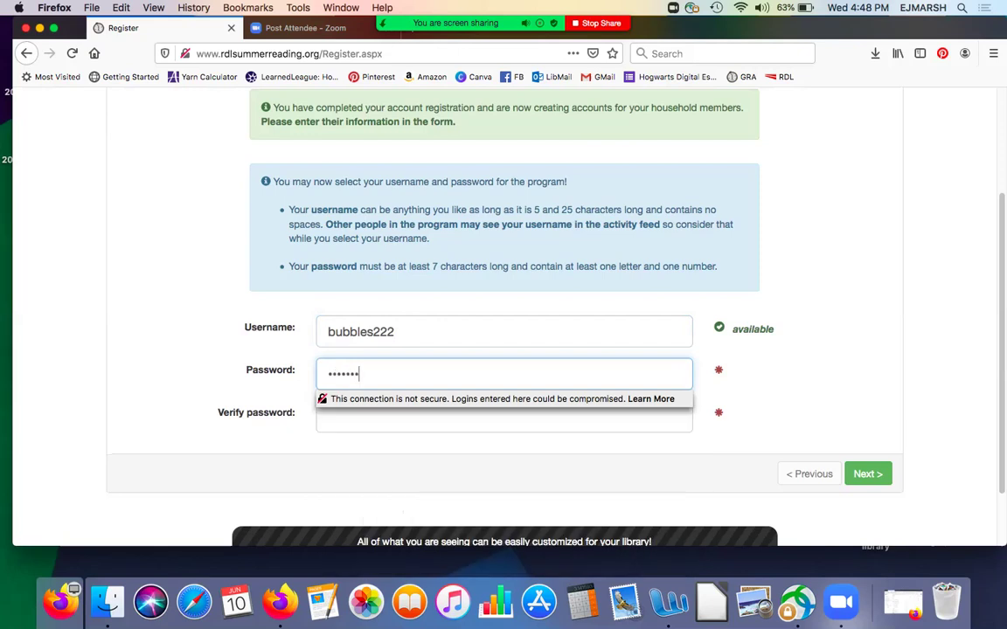
pyautogui.write('**')
pyautogui.click(504, 417)
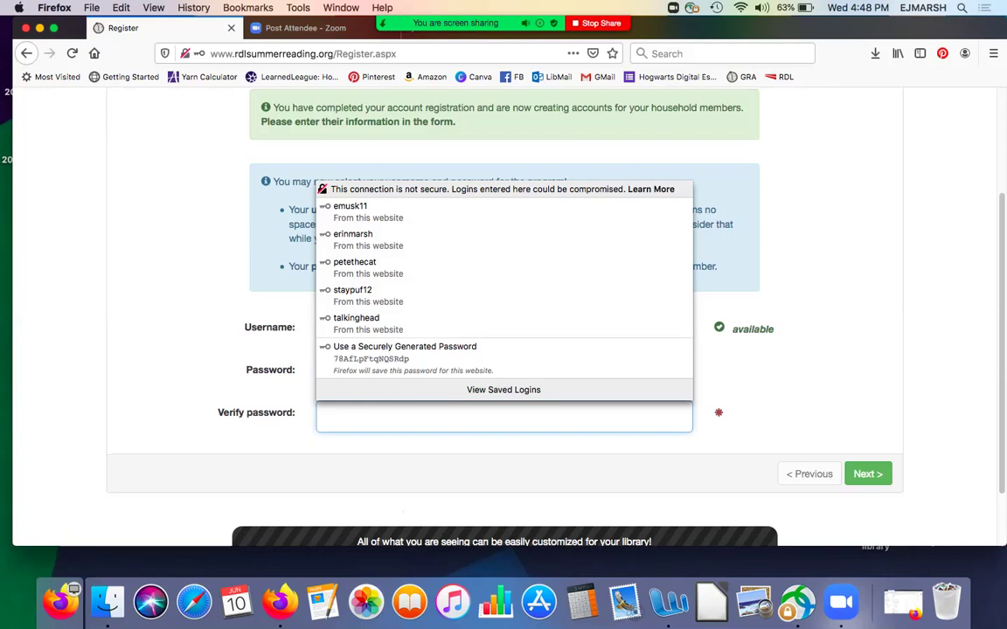
pyautogui.write('**********')
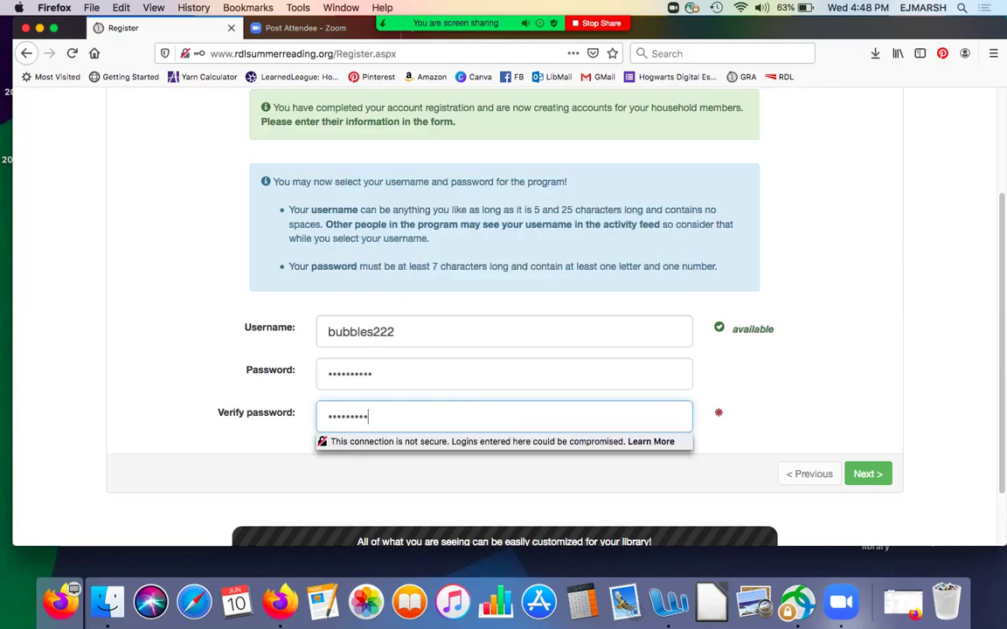
pyautogui.write('*')
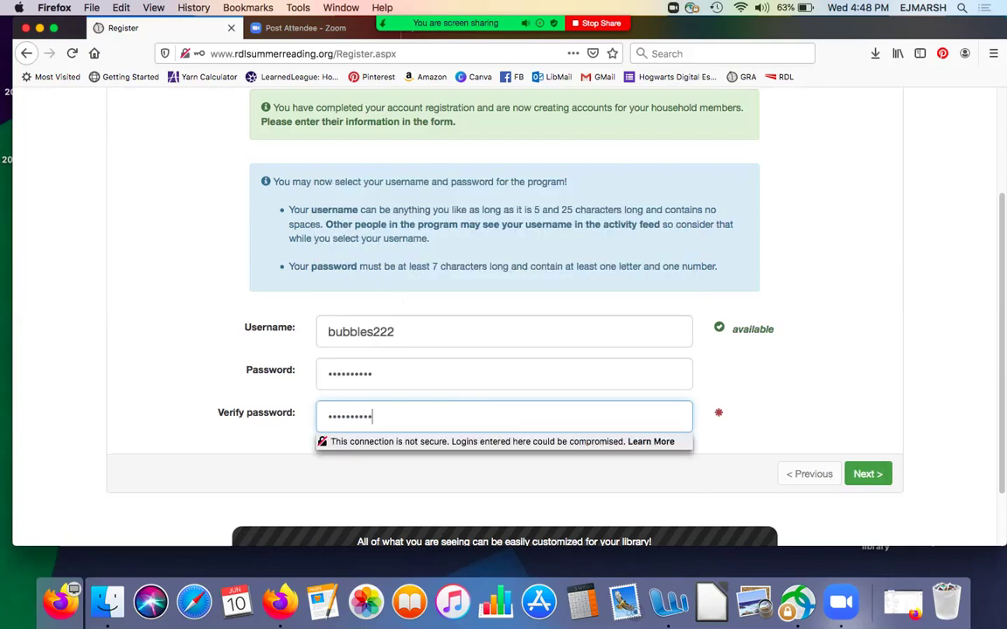
pyautogui.press('Return')
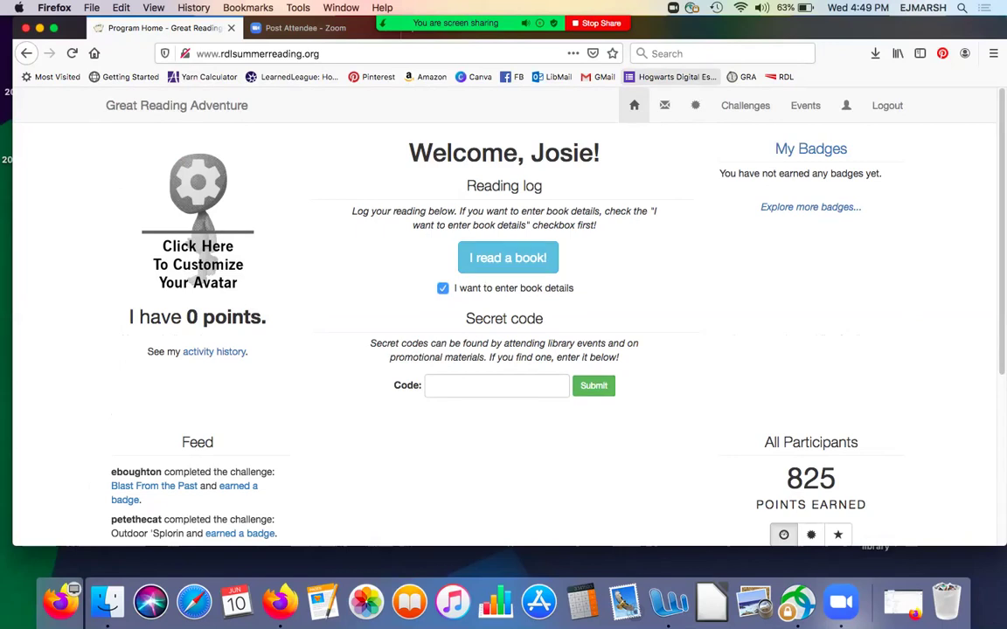
# - Open My Account and view the Family Members List showing the new child
pyautogui.click(846, 107)
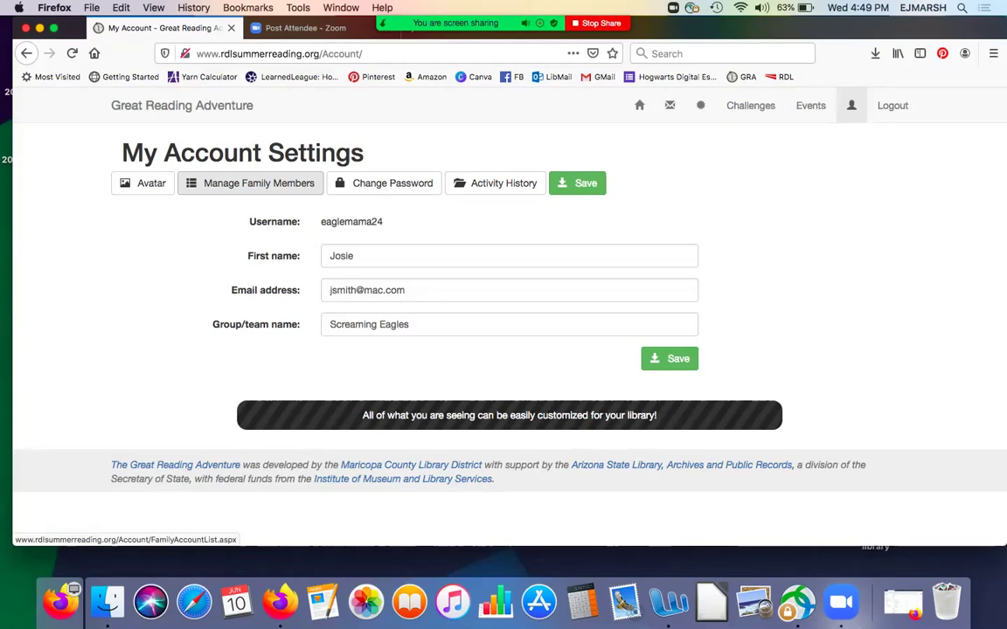
pyautogui.click(250, 183)
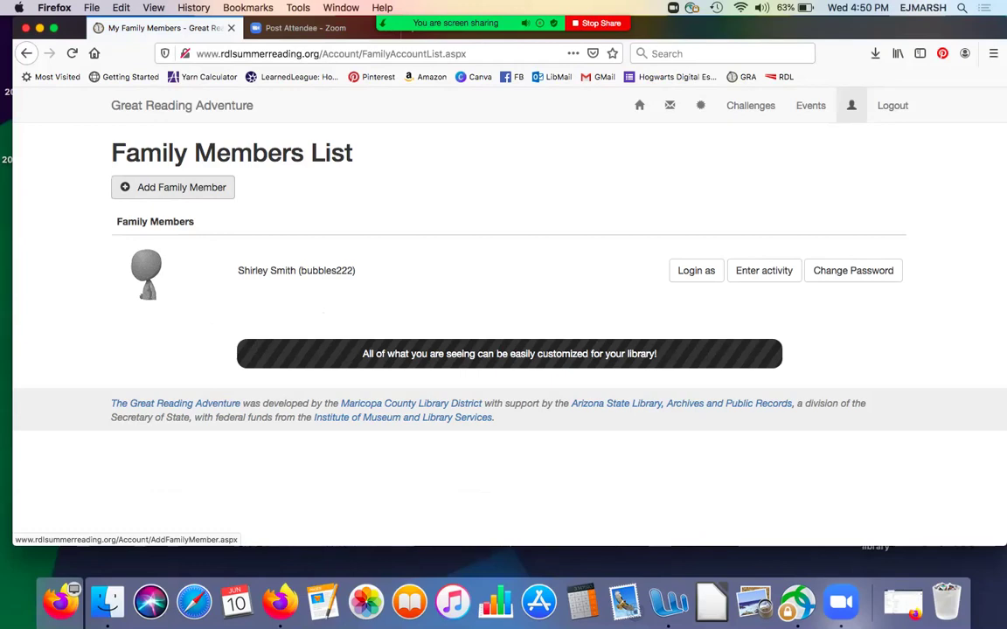
# - Start registering a brand-new family member and set the Program to Teens
pyautogui.click(172, 187)
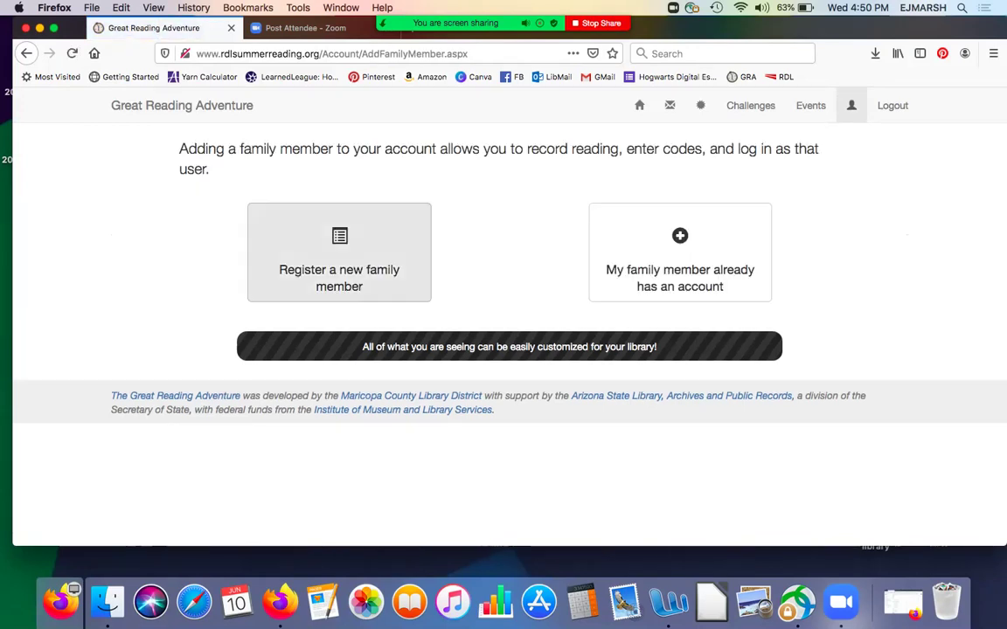
pyautogui.click(259, 242)
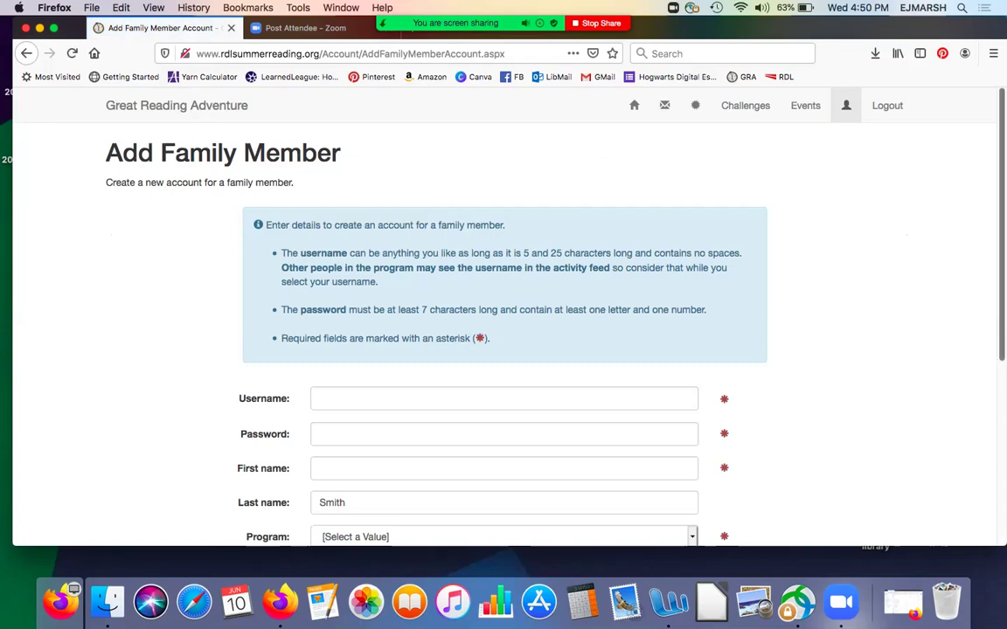
pyautogui.scroll(-5, 503, 332)
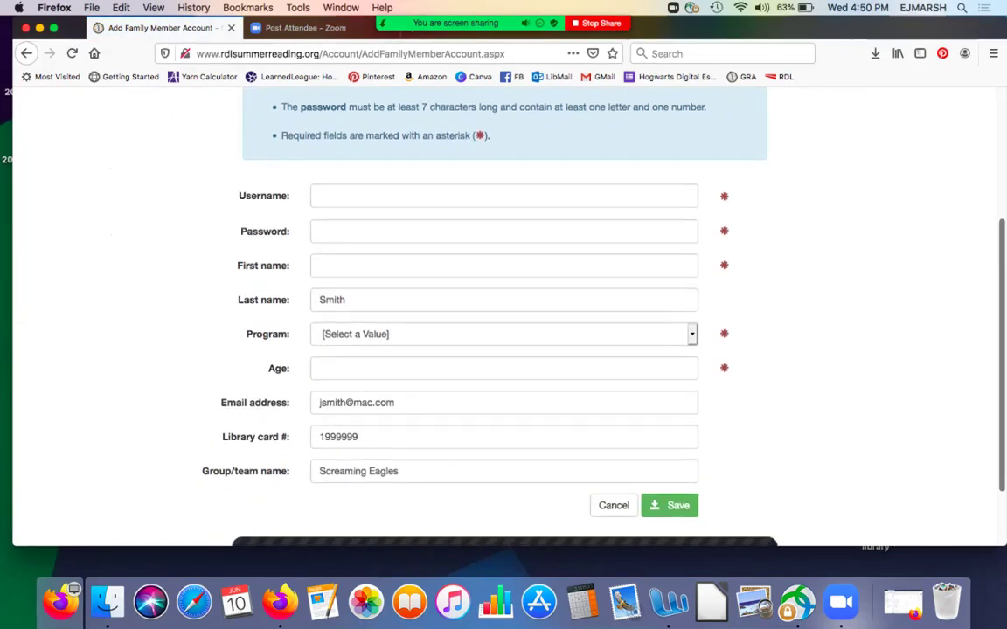
pyautogui.scroll(2, 504, 333)
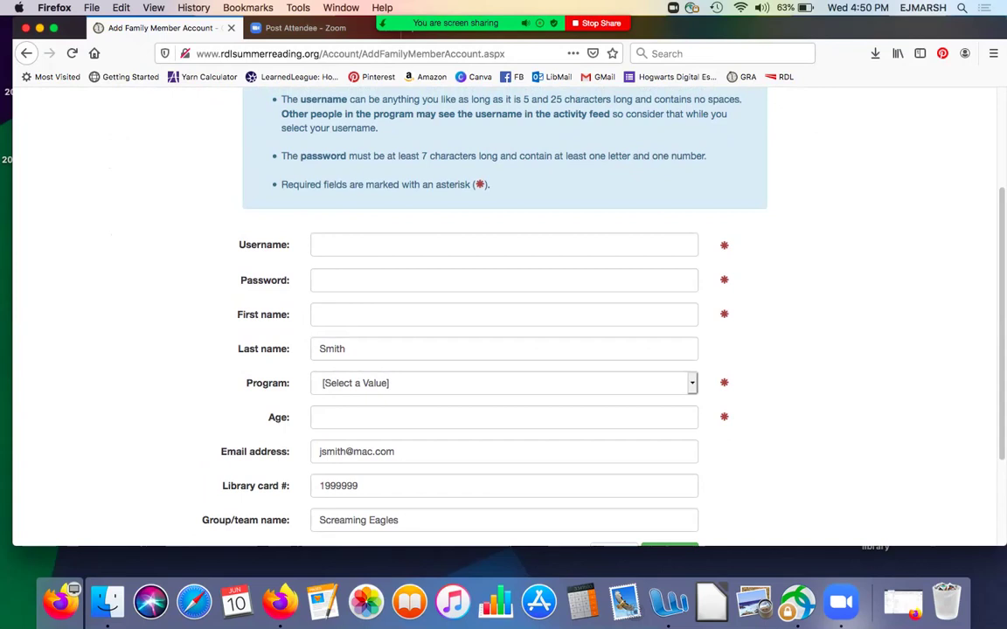
pyautogui.click(504, 383)
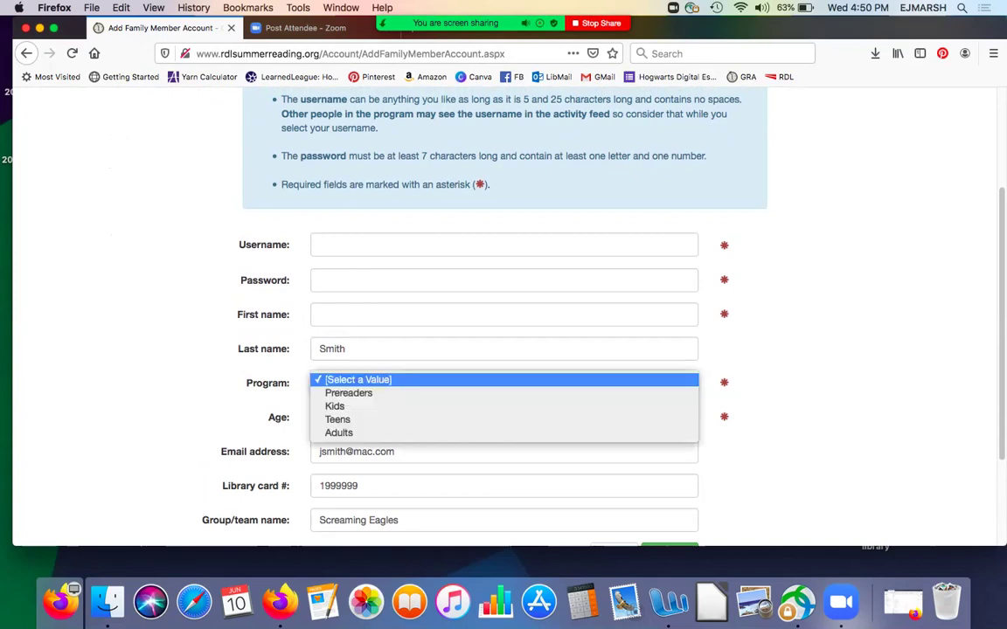
pyautogui.press('Down')
pyautogui.press('Down')
pyautogui.press('Down')
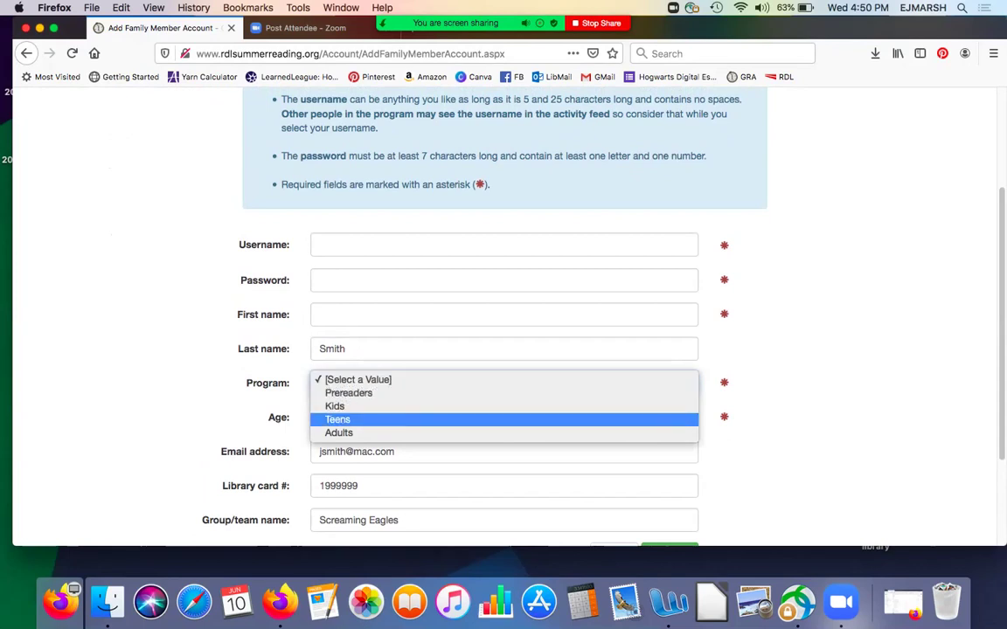
pyautogui.press('Return')
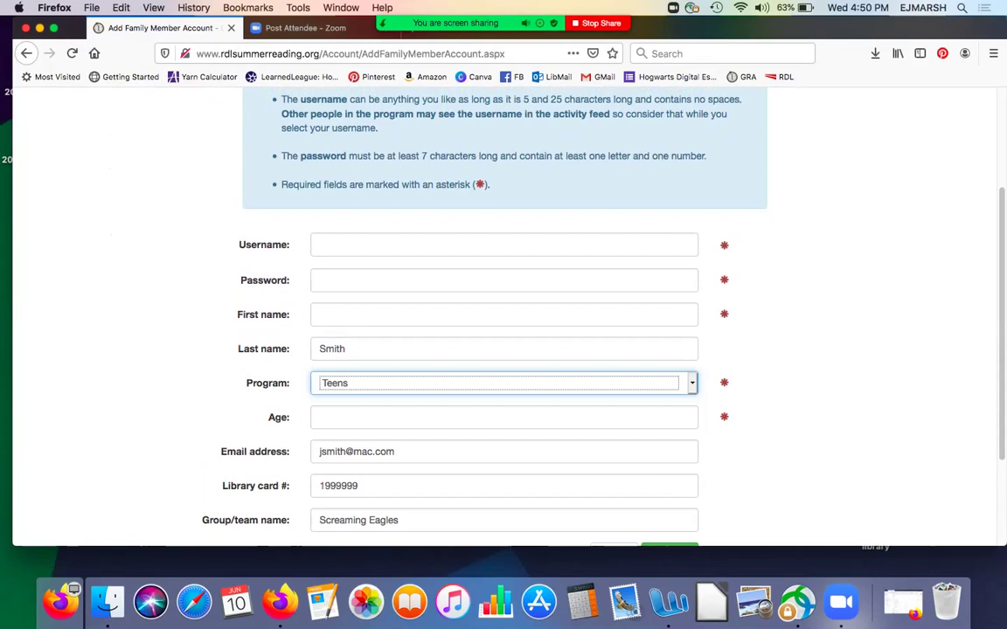
# - Enter the teen member's username and password
pyautogui.click(319, 245)
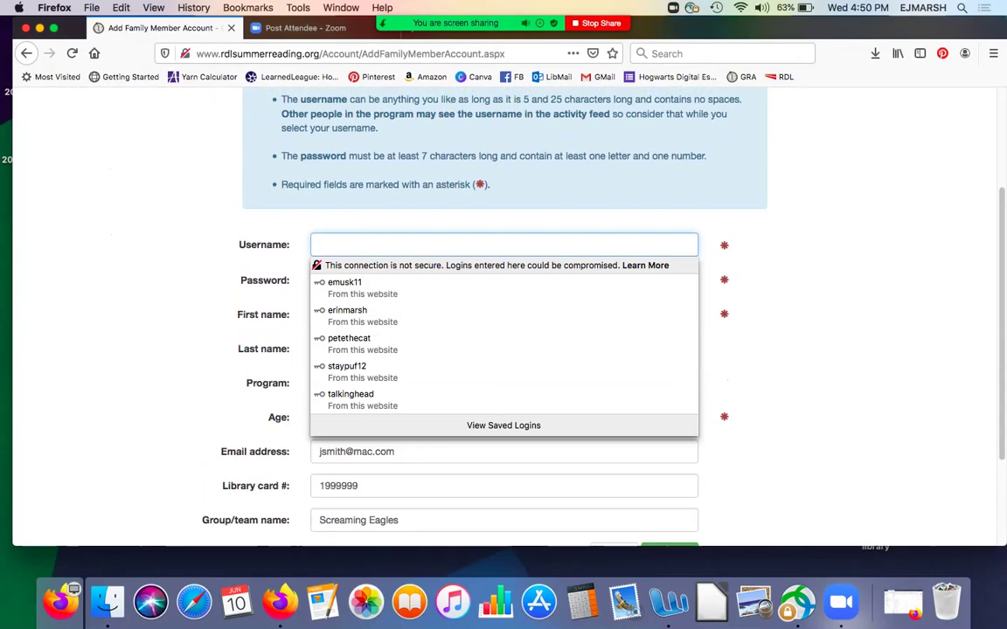
pyautogui.write('S')
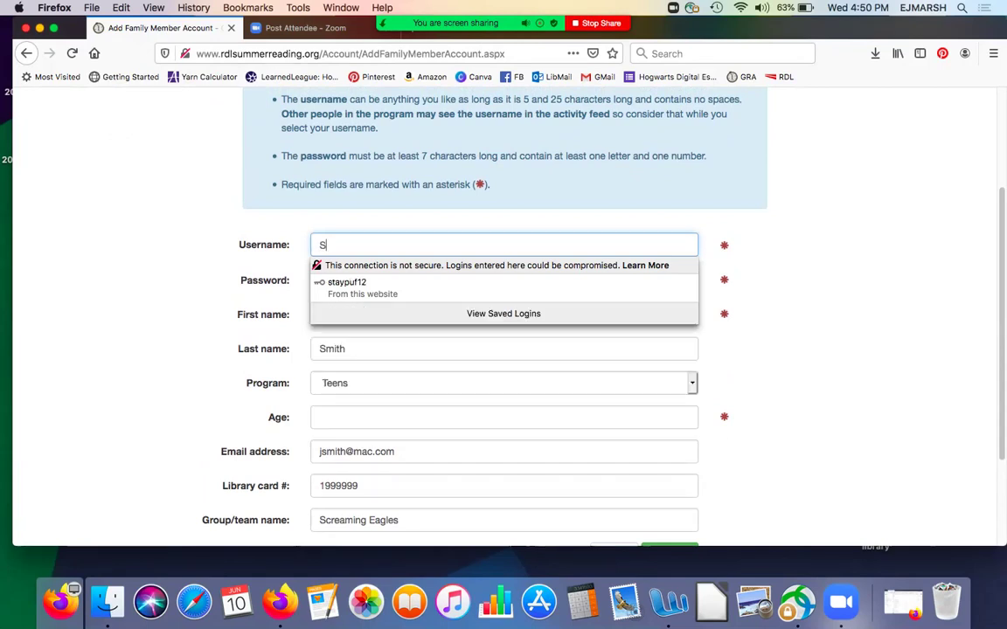
pyautogui.write('urlyTeen')
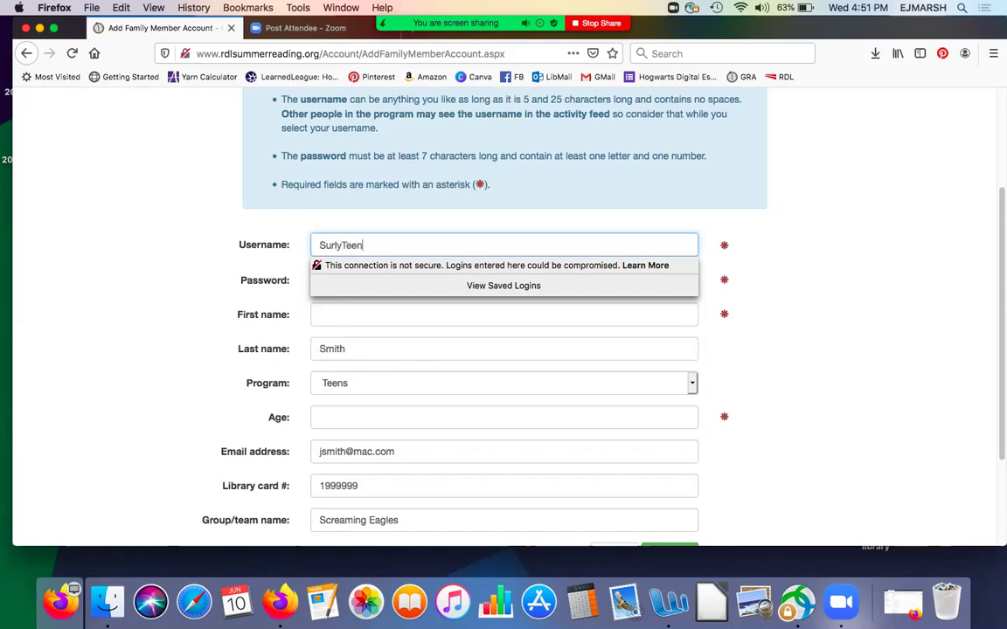
pyautogui.write('15')
pyautogui.click(504, 314)
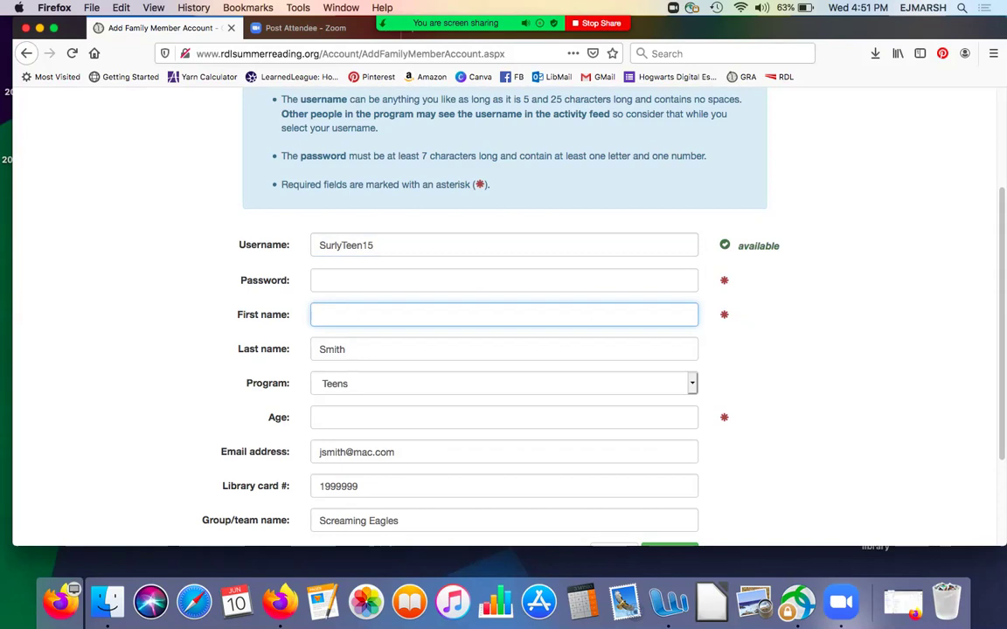
pyautogui.click(504, 280)
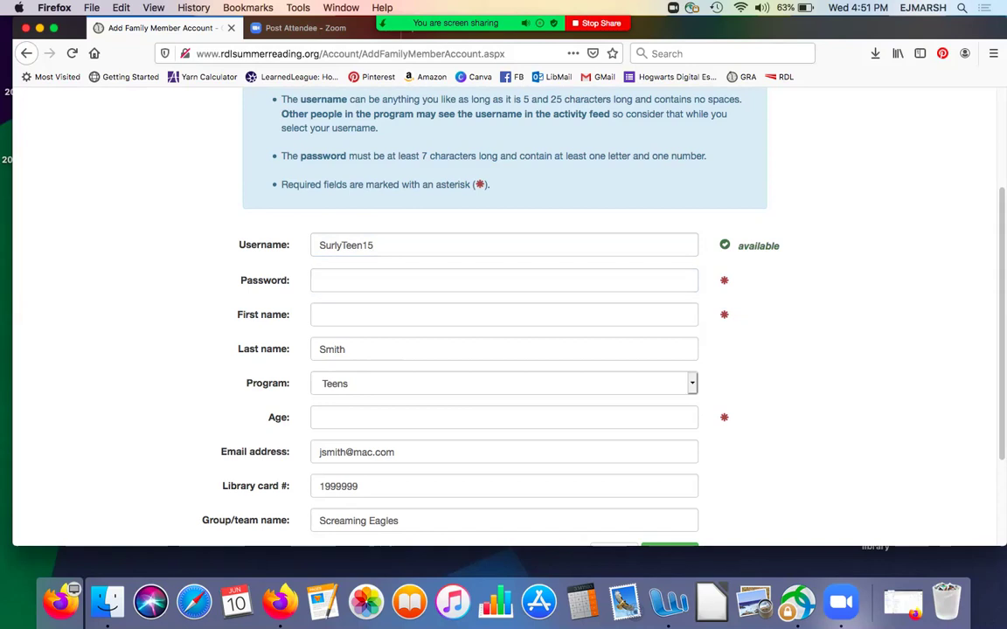
pyautogui.click(504, 280)
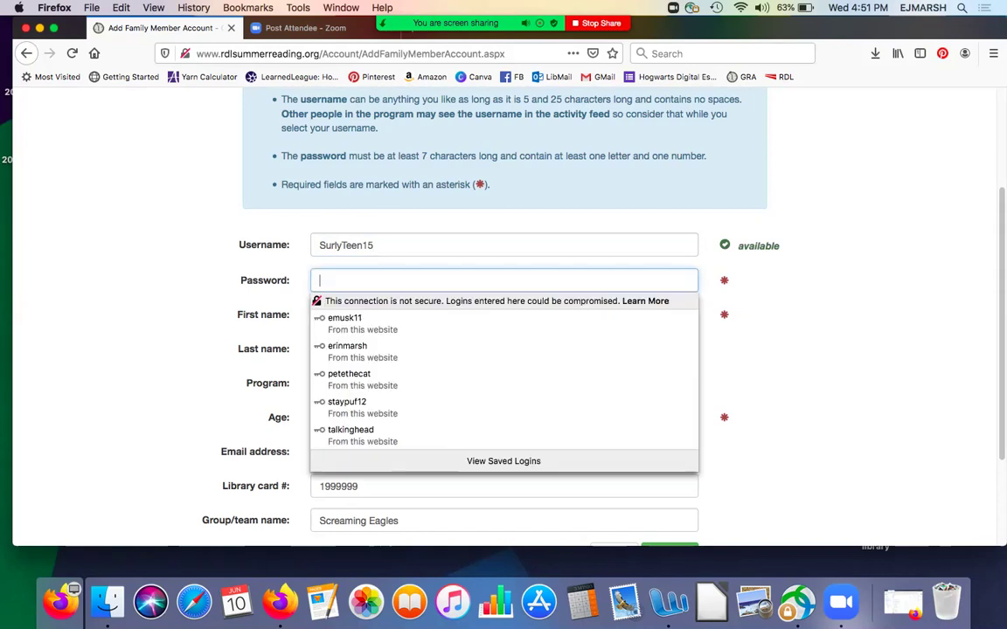
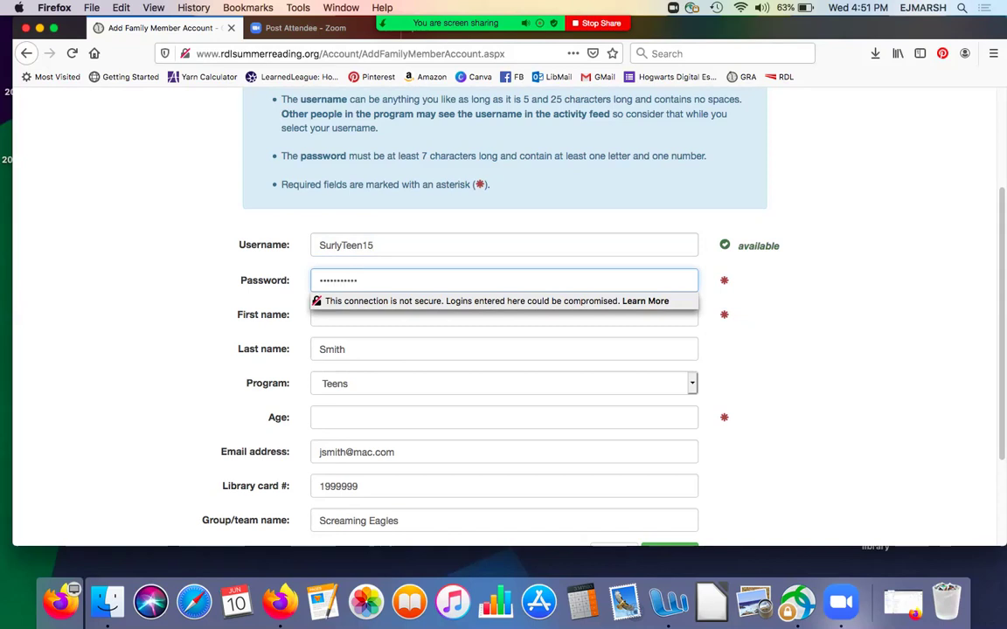
# - Enter the teen's first name and age 15, then save the account
pyautogui.click(504, 315)
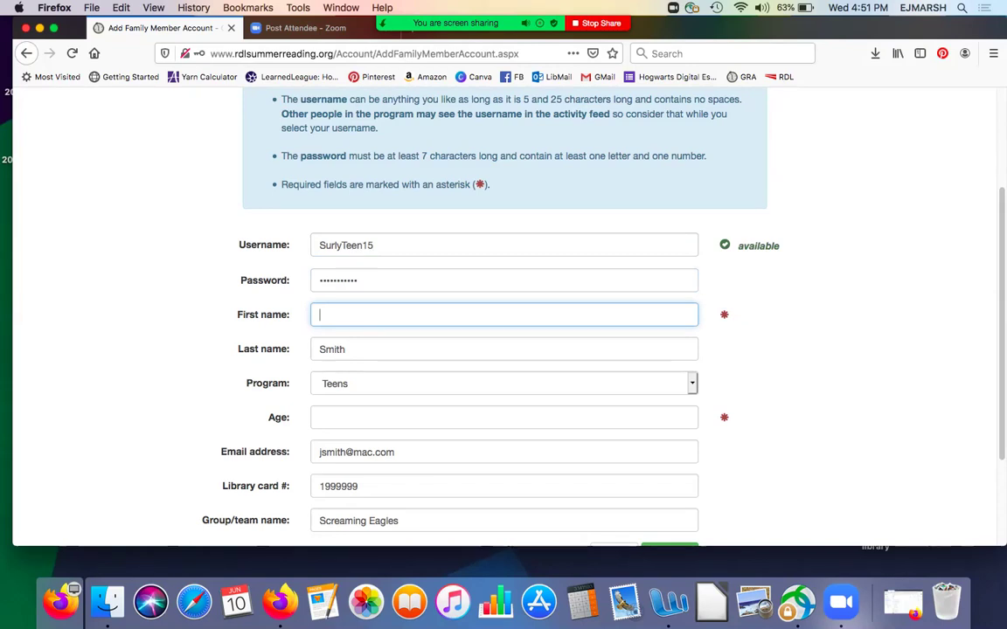
pyautogui.write('John')
pyautogui.click(503, 417)
pyautogui.write('15')
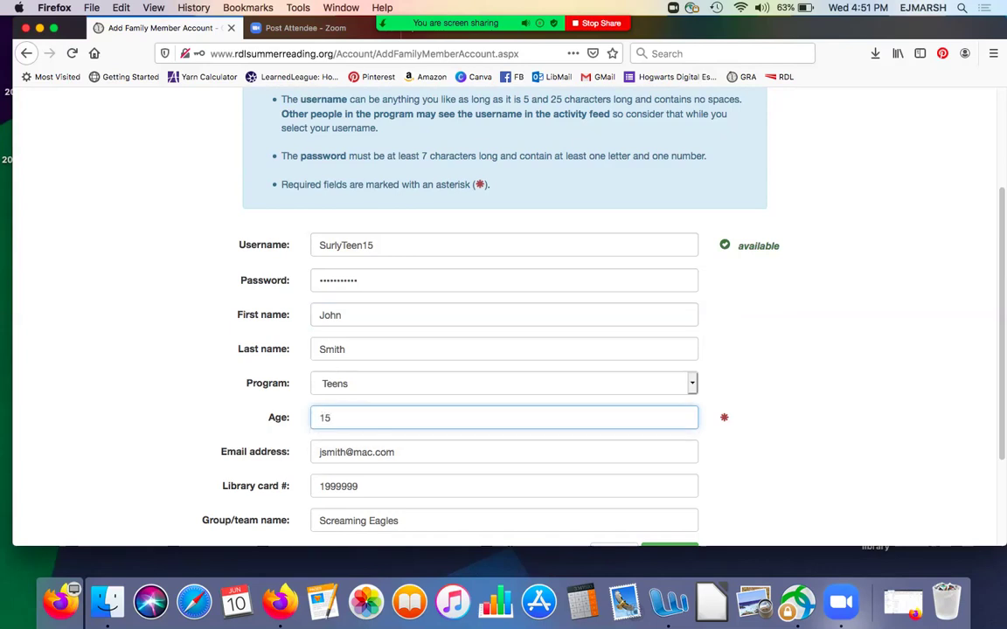
pyautogui.scroll(-3, 504, 306)
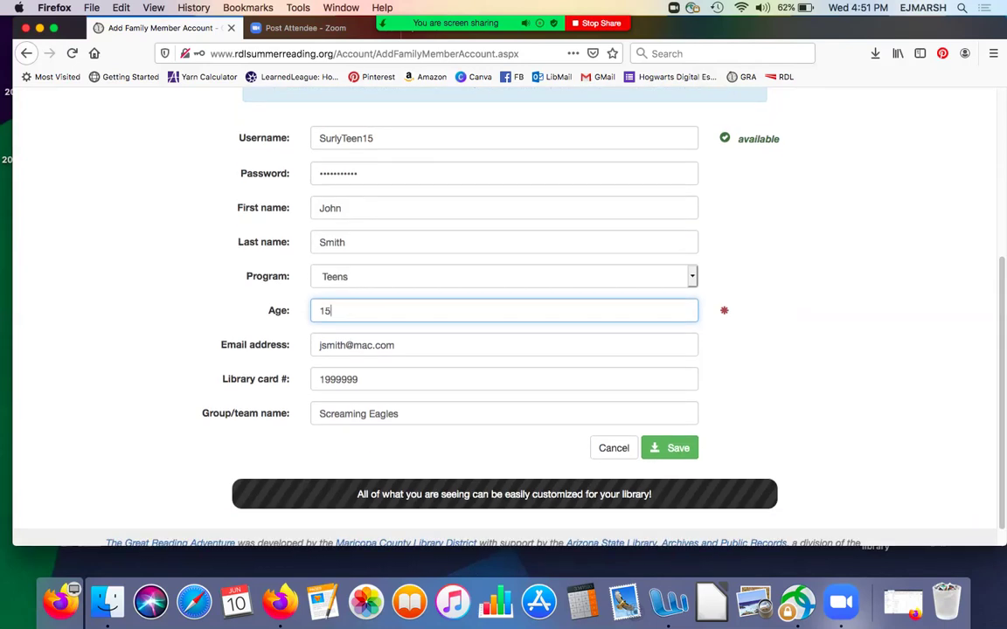
pyautogui.click(670, 448)
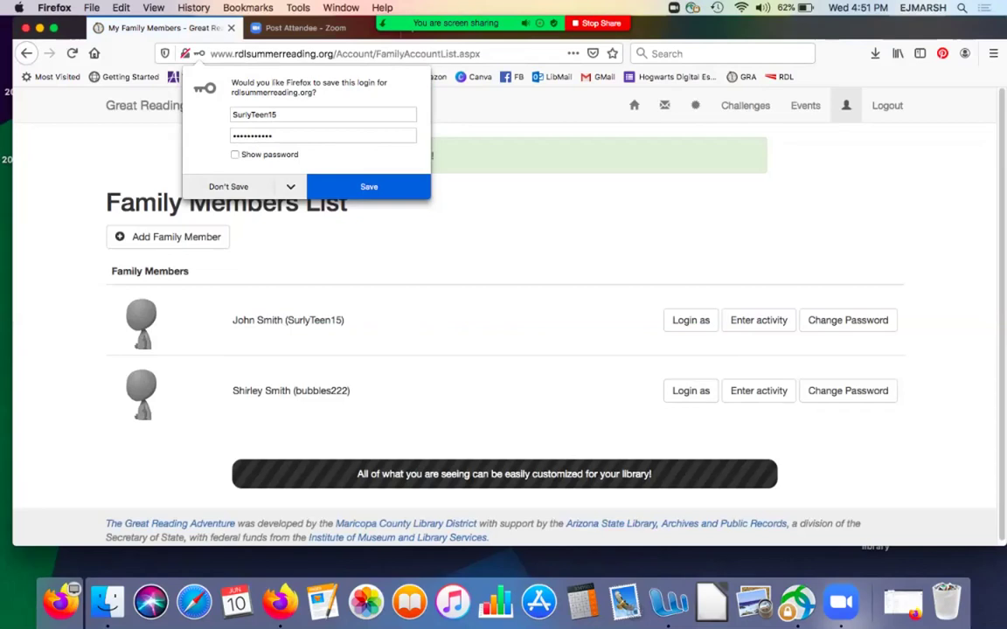
# - Decline saving the login, open the teen's reading log, then return to the Family Members List
pyautogui.click(228, 186)
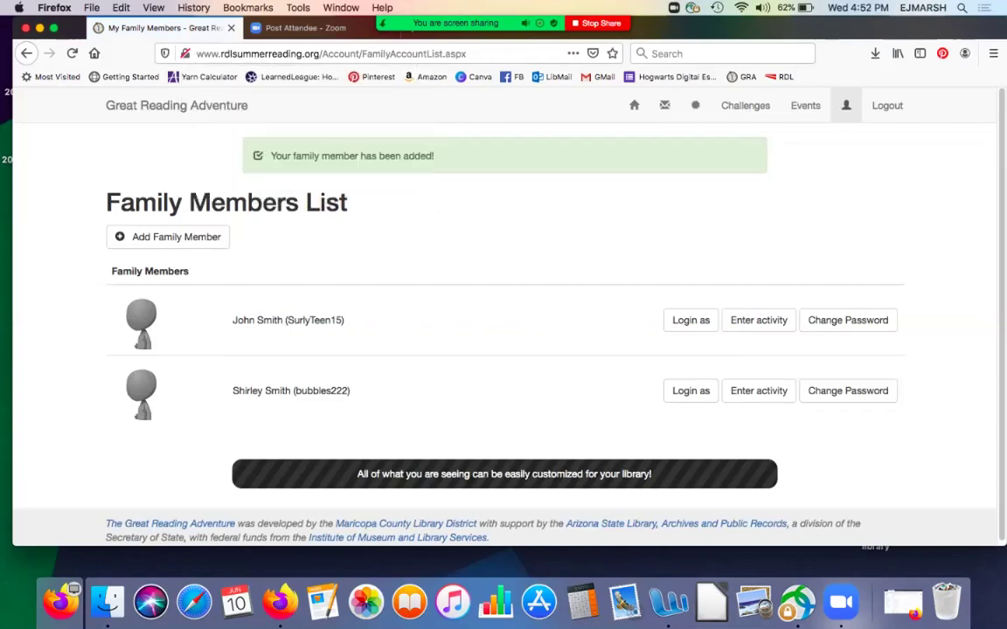
pyautogui.click(759, 320)
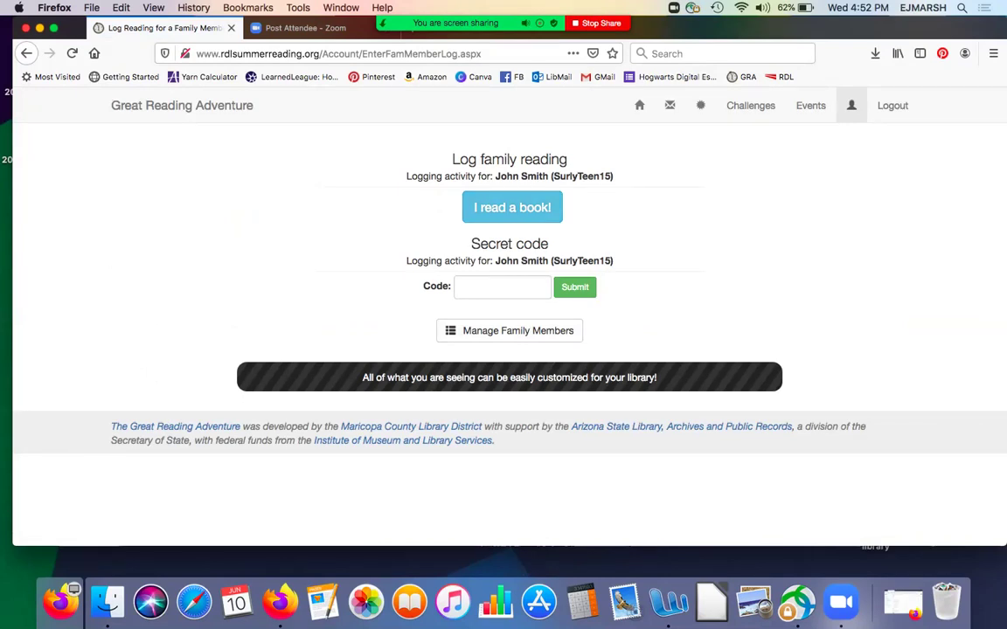
pyautogui.click(510, 330)
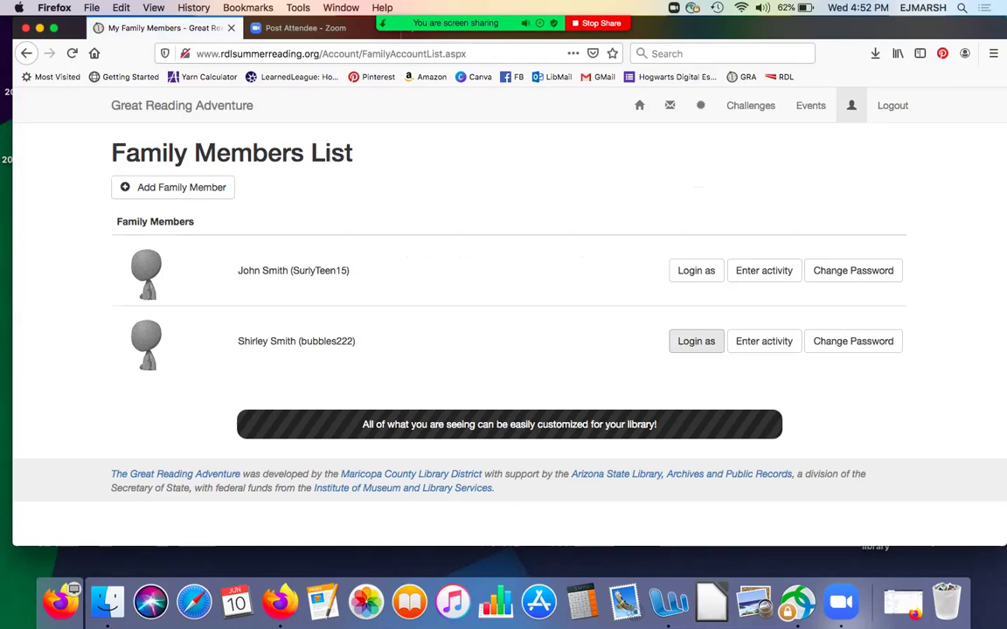
# - Log in as the second child and view her Challenges: Blast From the Past, Bug Off!, Creative Juices
pyautogui.click(696, 341)
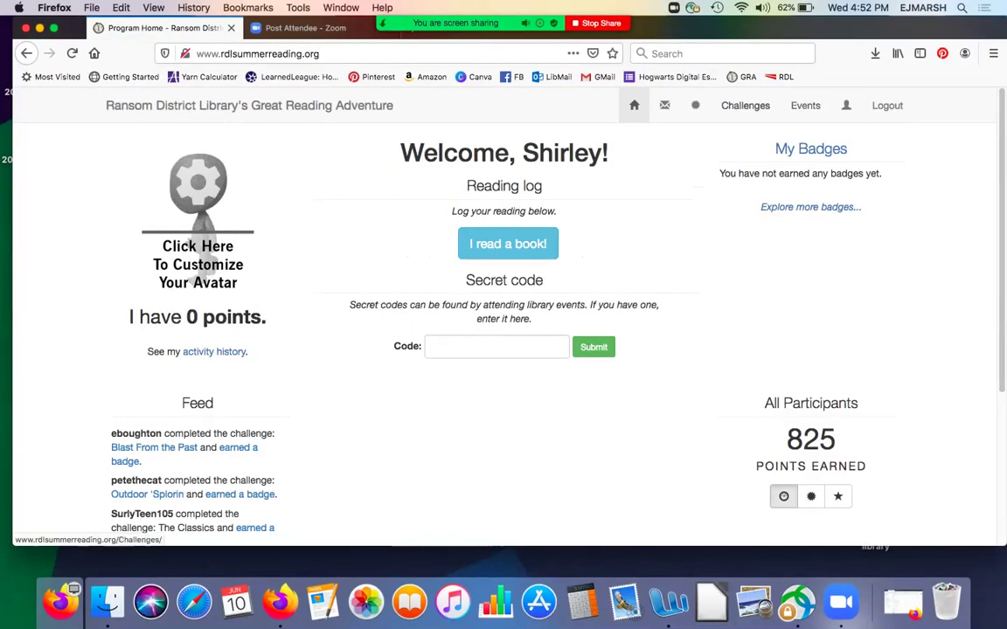
pyautogui.click(745, 105)
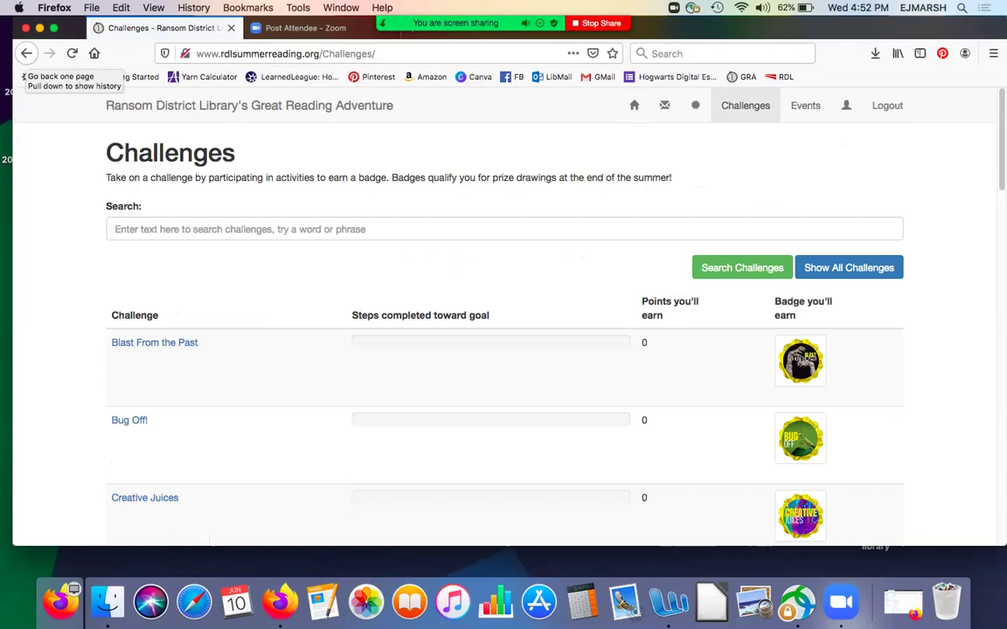
# - Go back to the child's welcome page with its reading log, secret code entry and 0 points
pyautogui.click(26, 54)
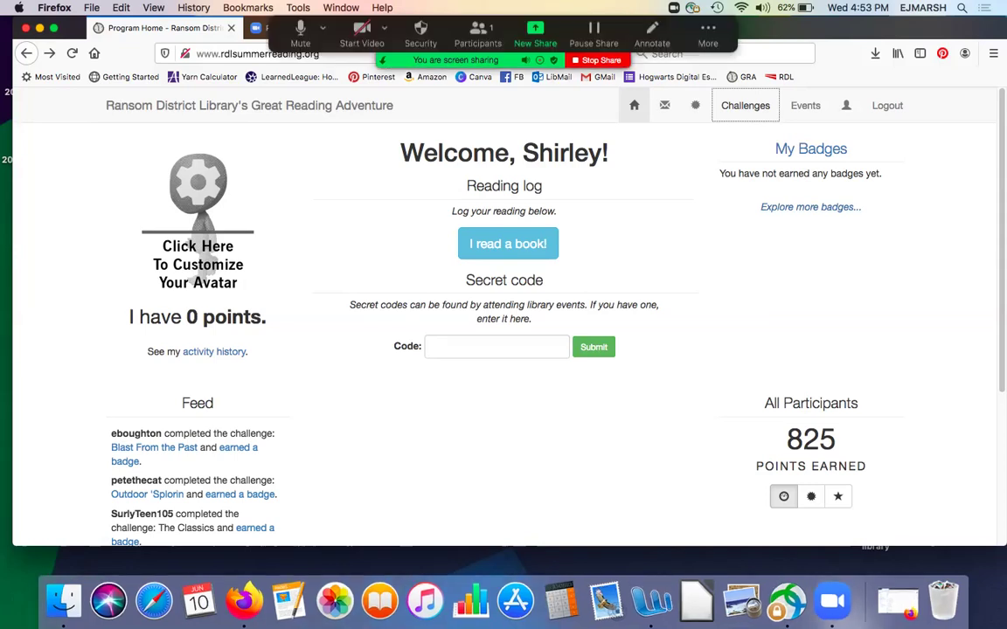
# - Open the child's empty Mail page, then return to her welcome page showing 0 points
pyautogui.click(664, 105)
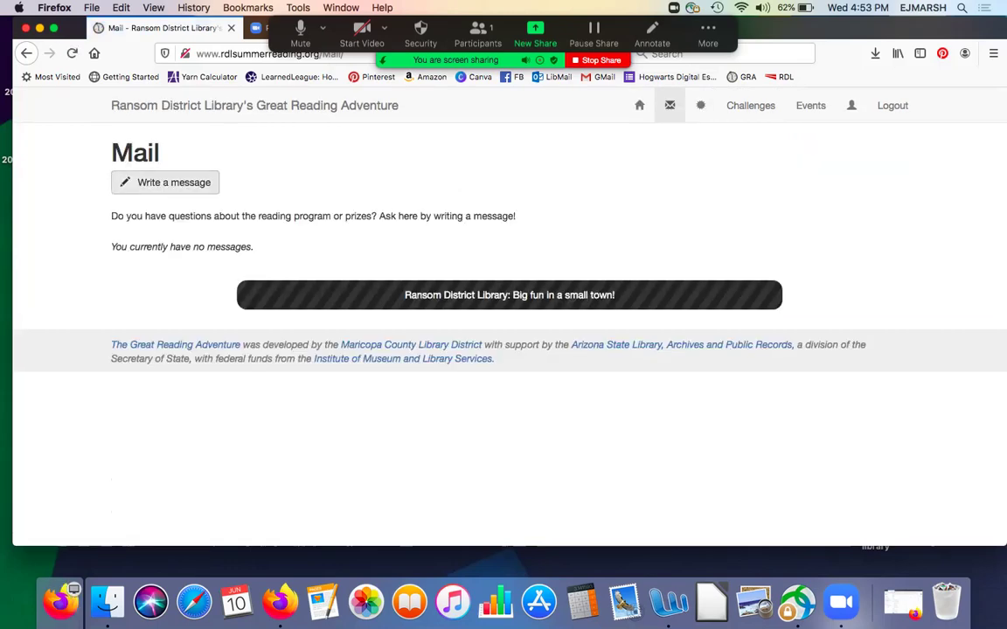
pyautogui.press('super+Left')
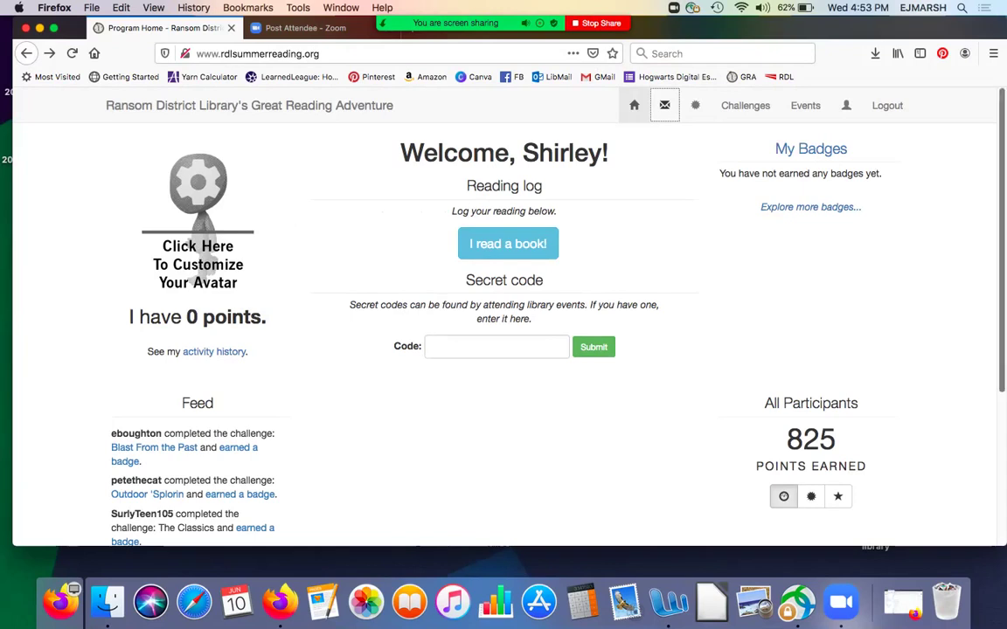
pyautogui.scroll(-3, 504, 314)
pyautogui.scroll(3, 504, 315)
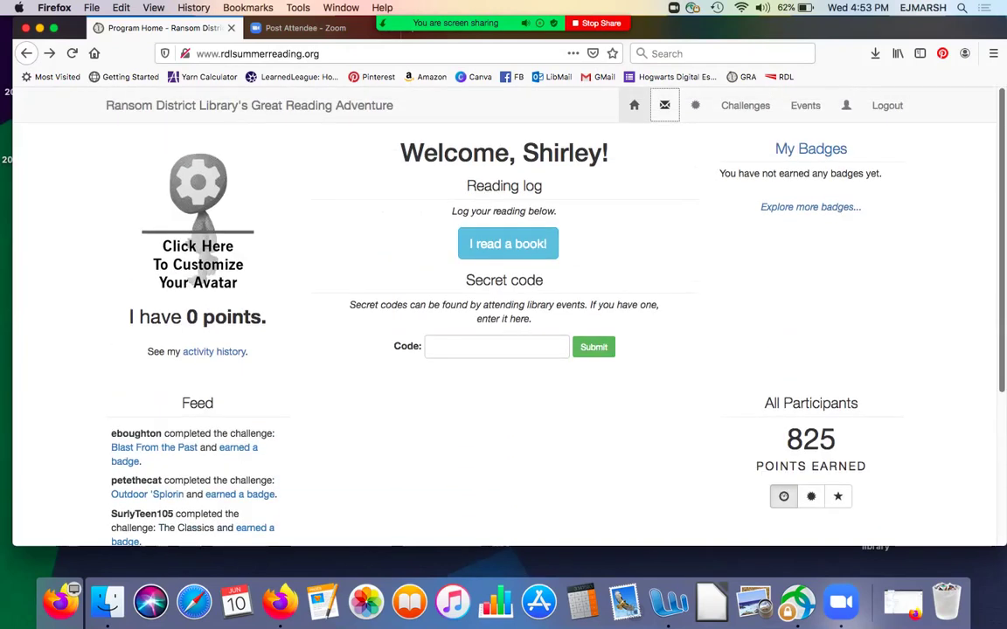